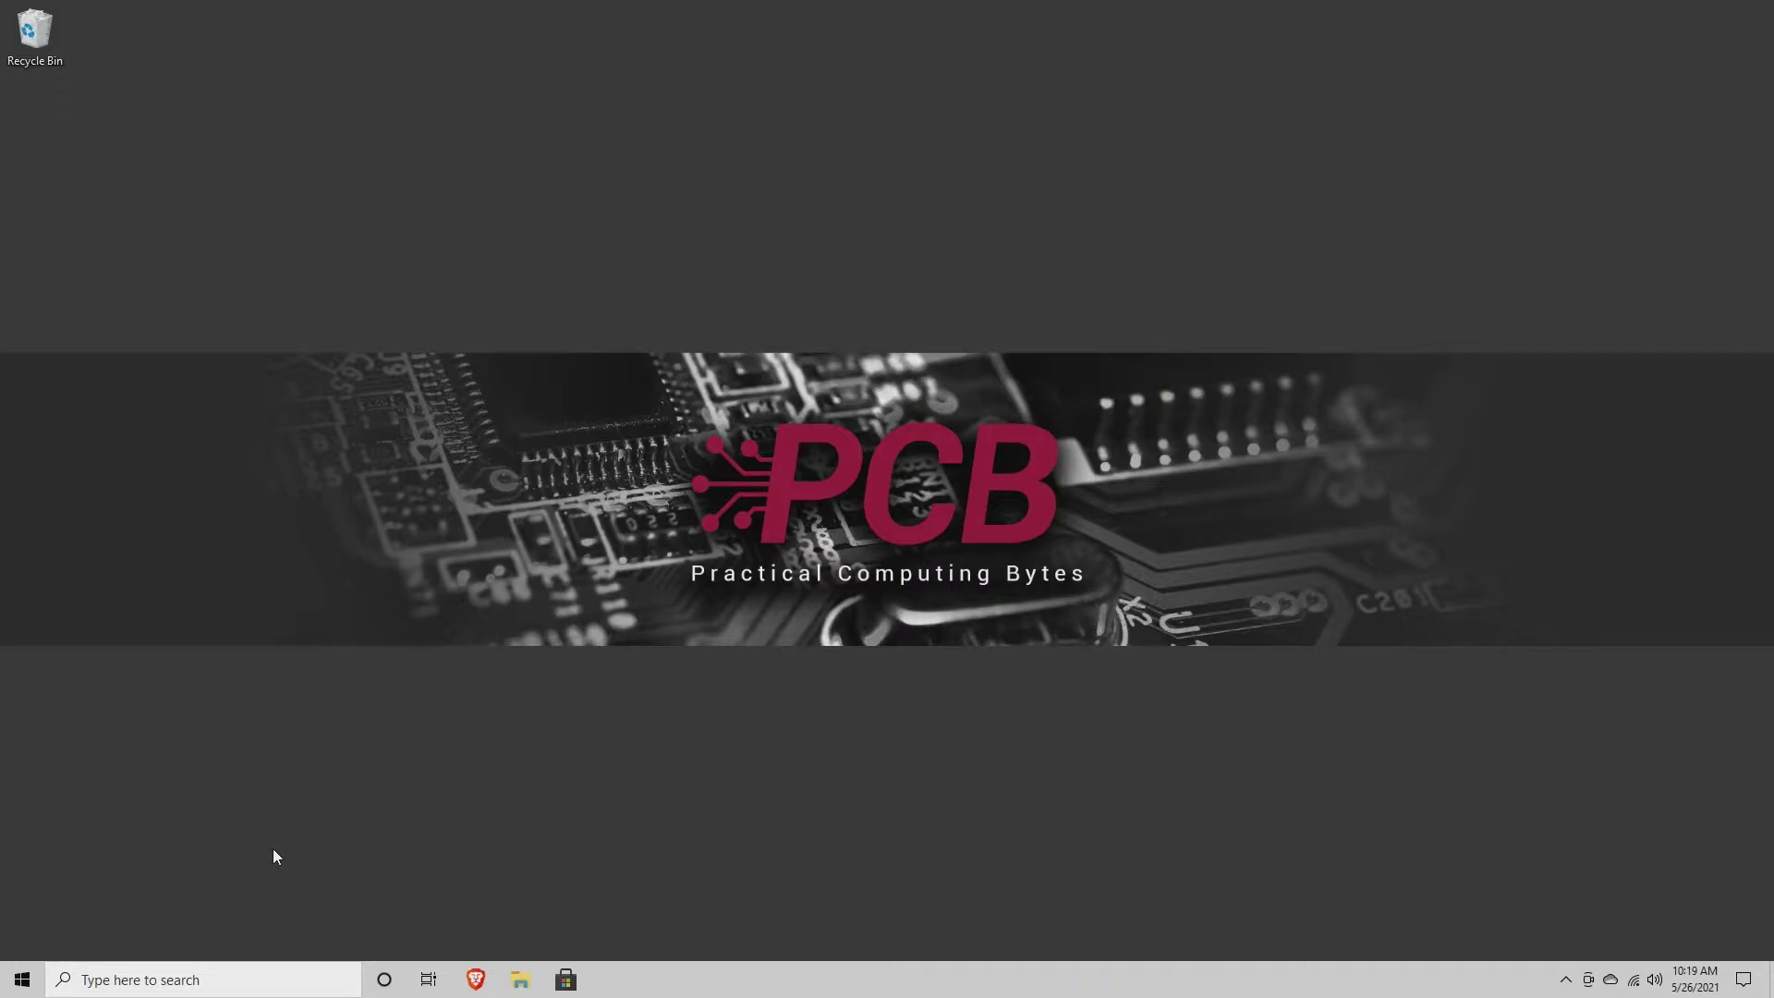
- Restart the PC from the Start menu's power options, then bring up the BIOS Save & reset confirmation with F10
left_click(22, 979)
left_click(26, 941)
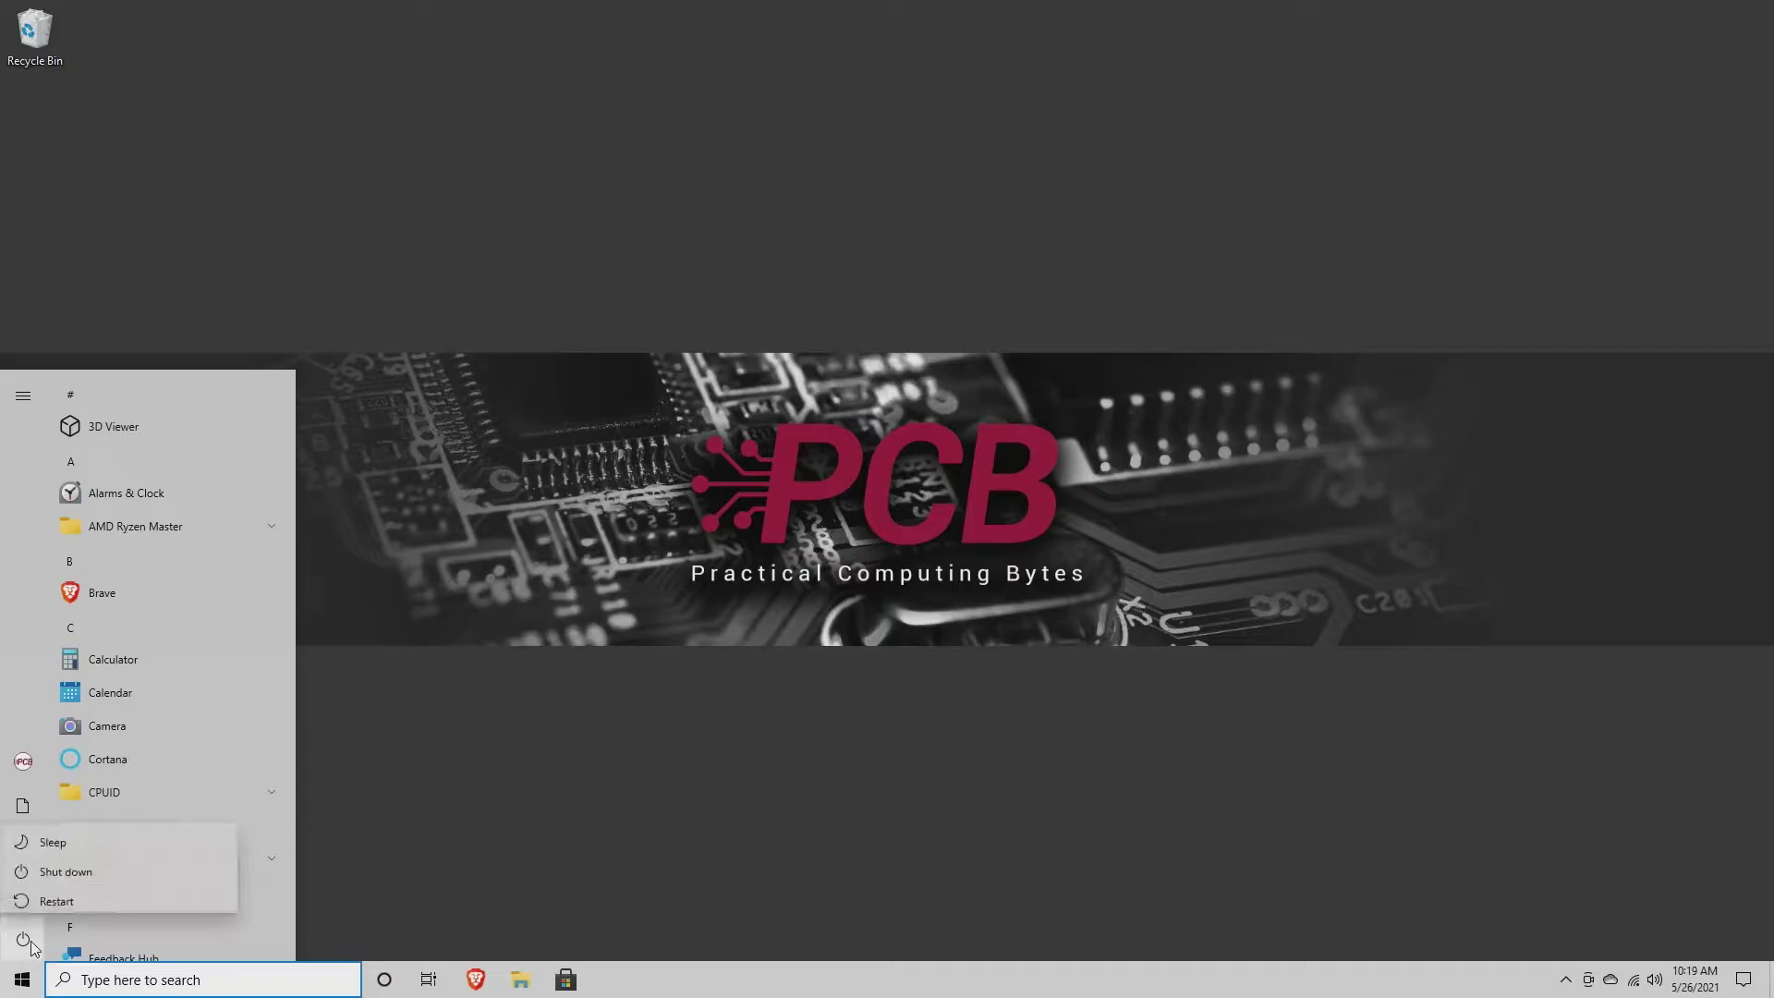
left_click(58, 892)
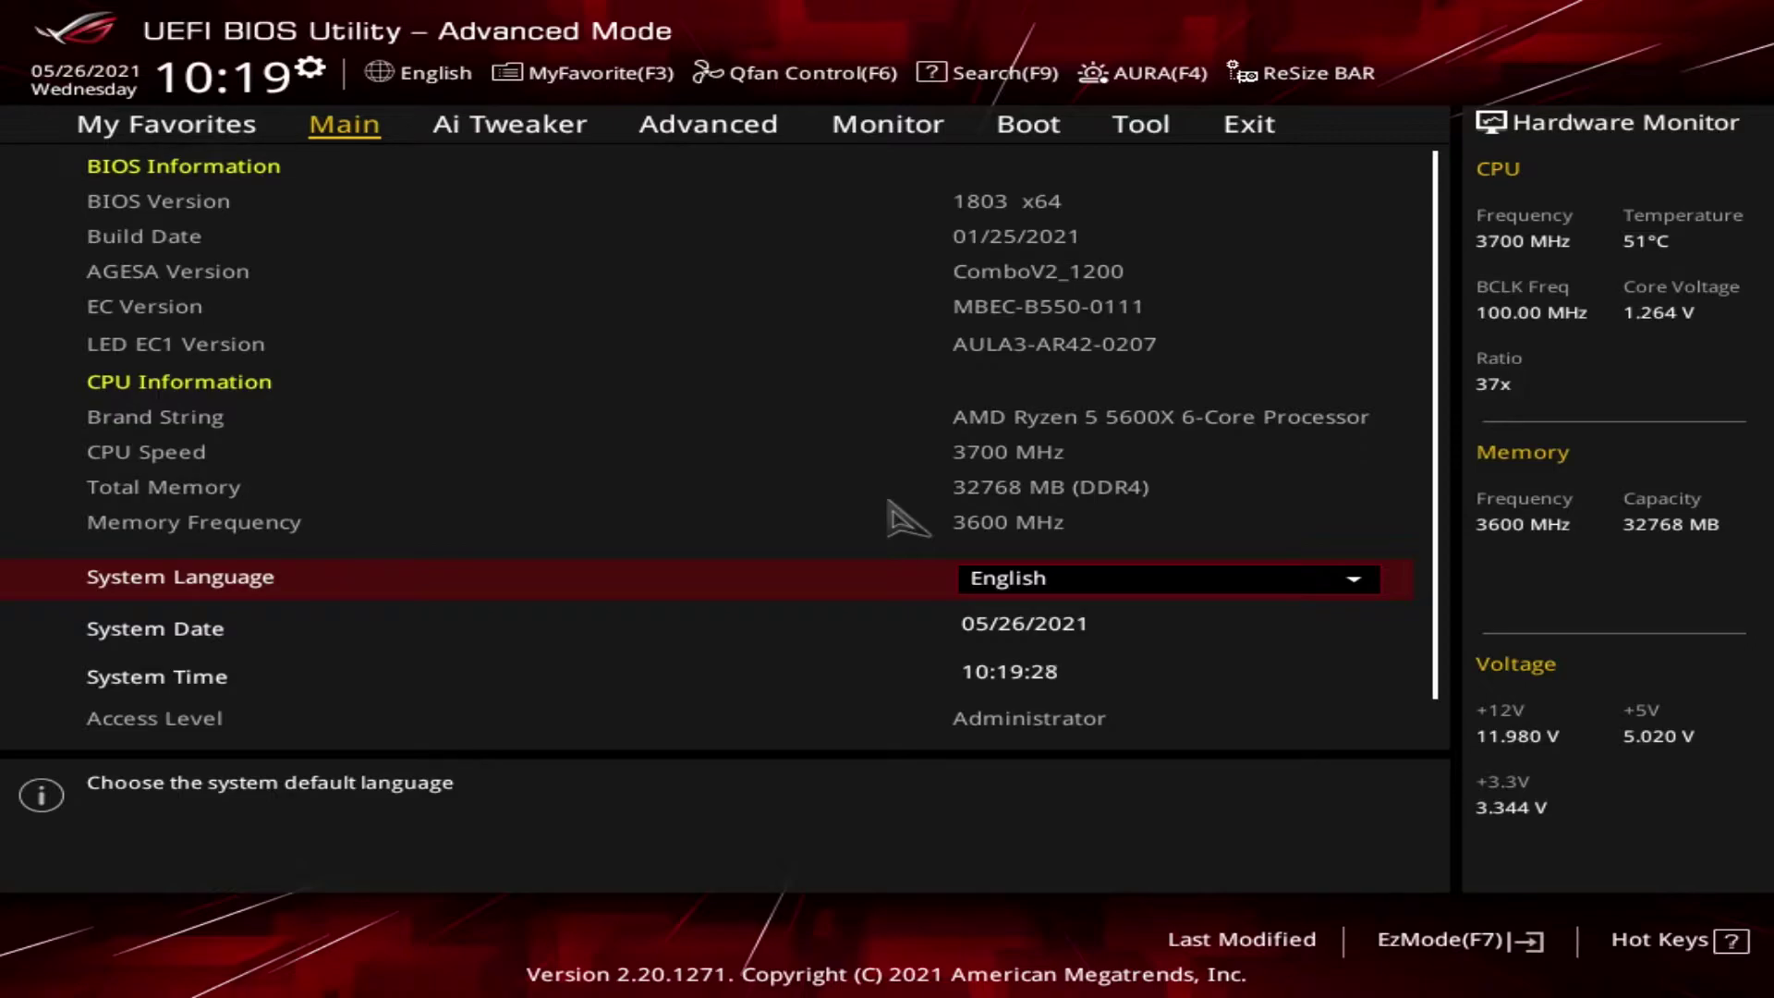
key("F10")
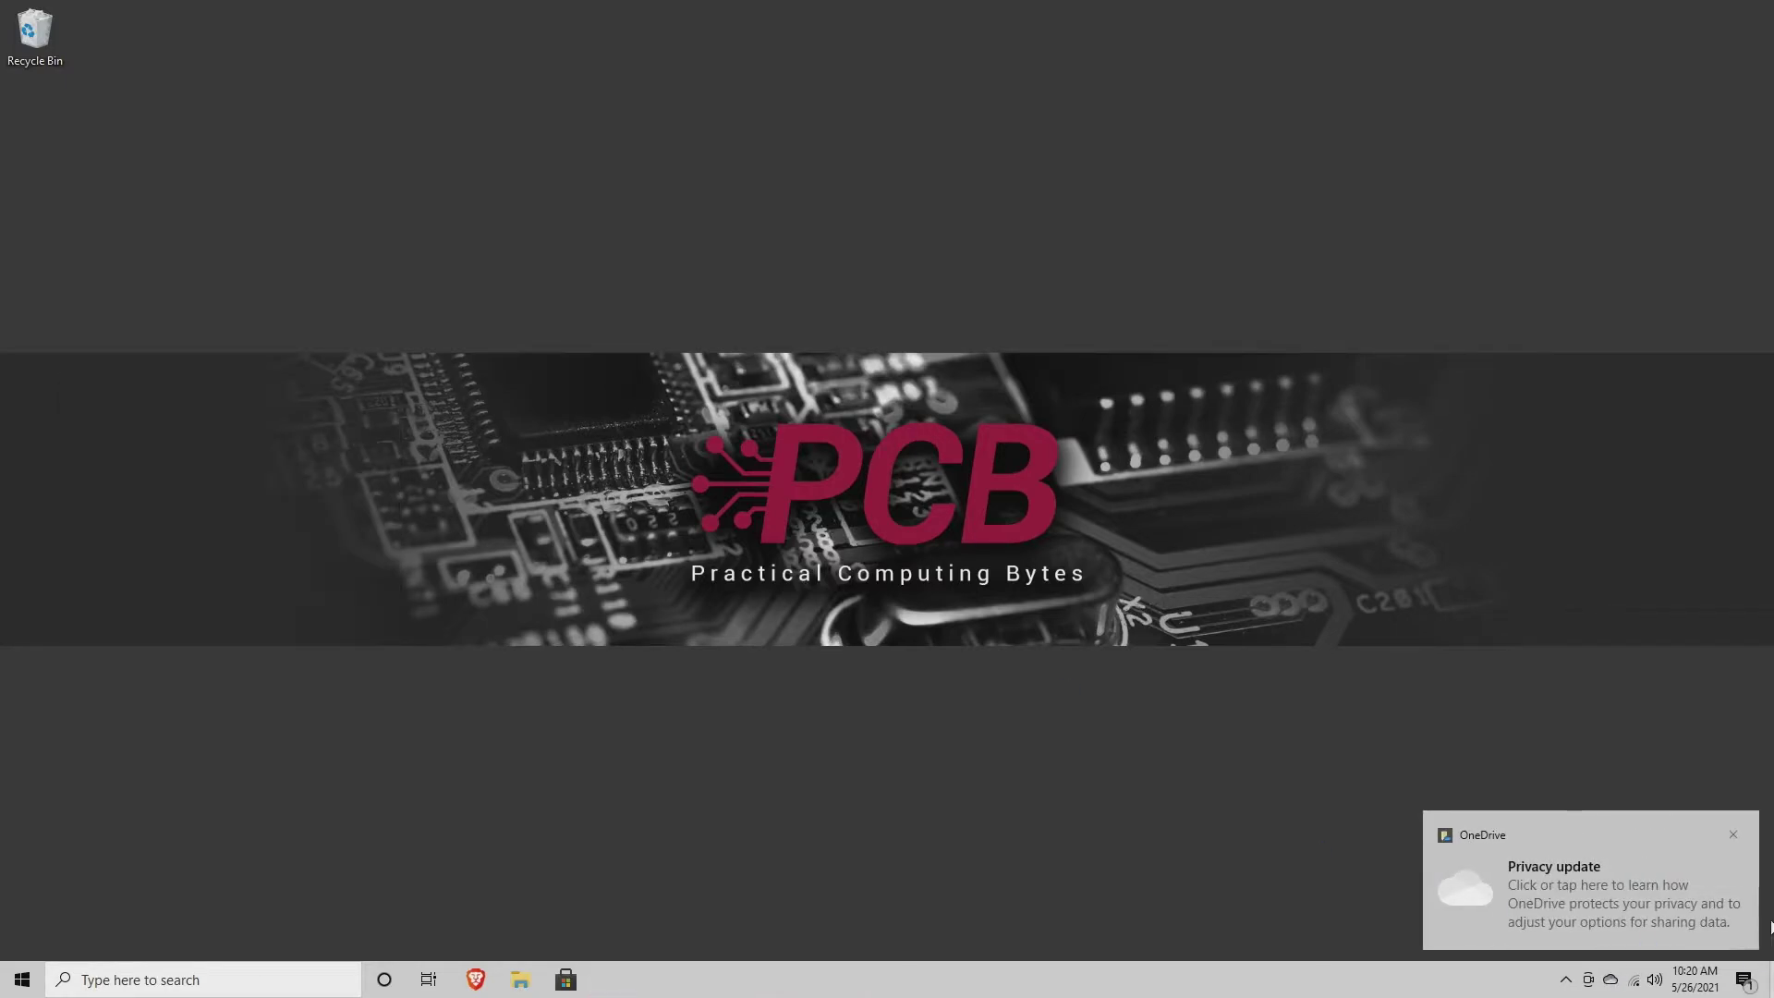
- Dismiss the OneDrive privacy update notification on the desktop
left_click(1734, 836)
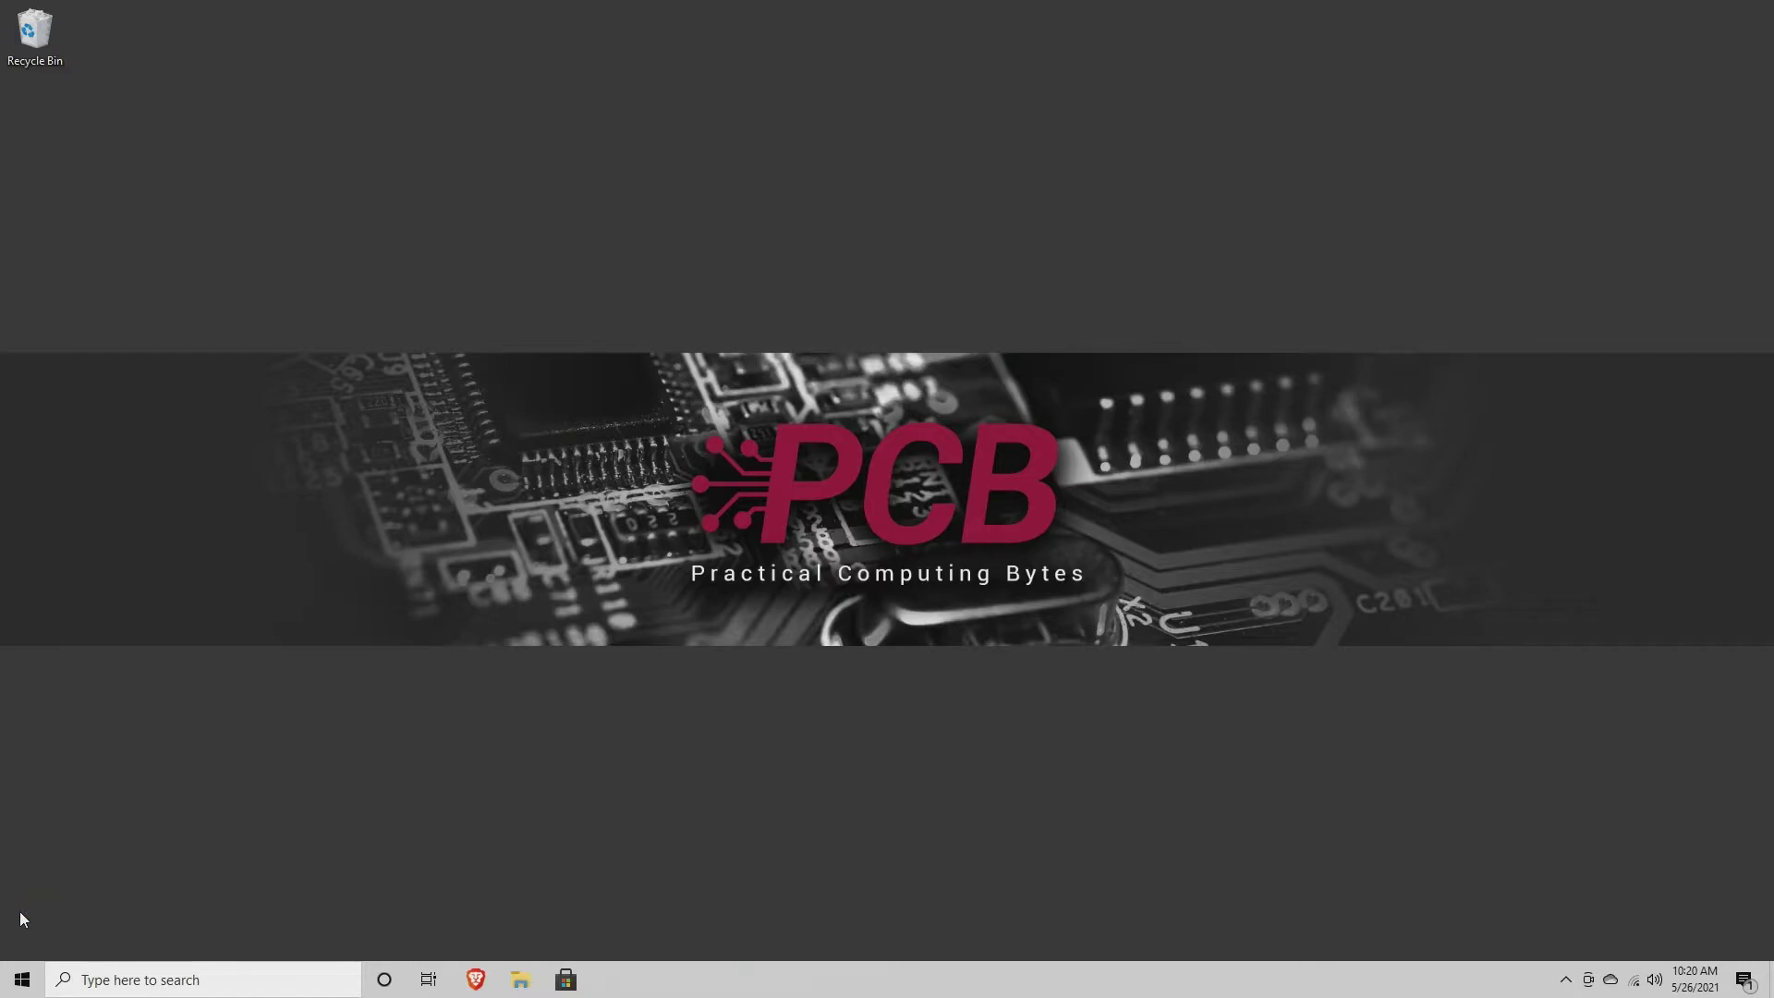
- Go to Settings > Update & Security > Recovery to use Advanced startup's Restart now
left_click(24, 981)
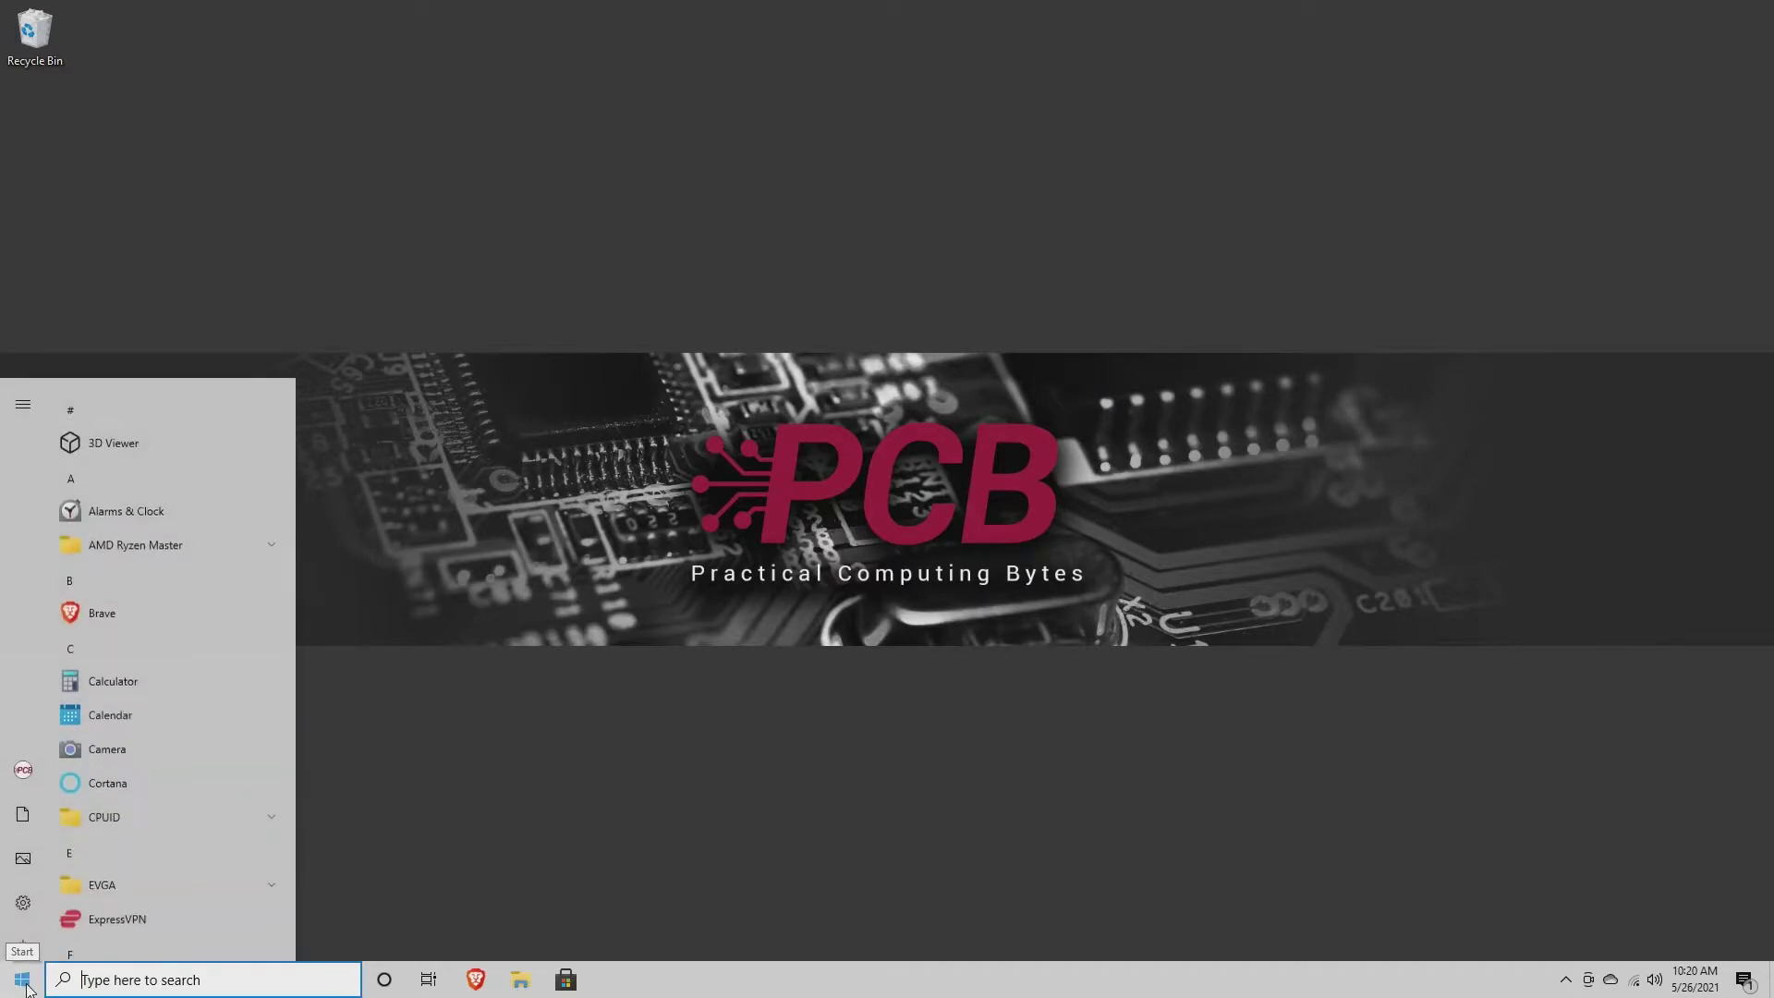
left_click(27, 894)
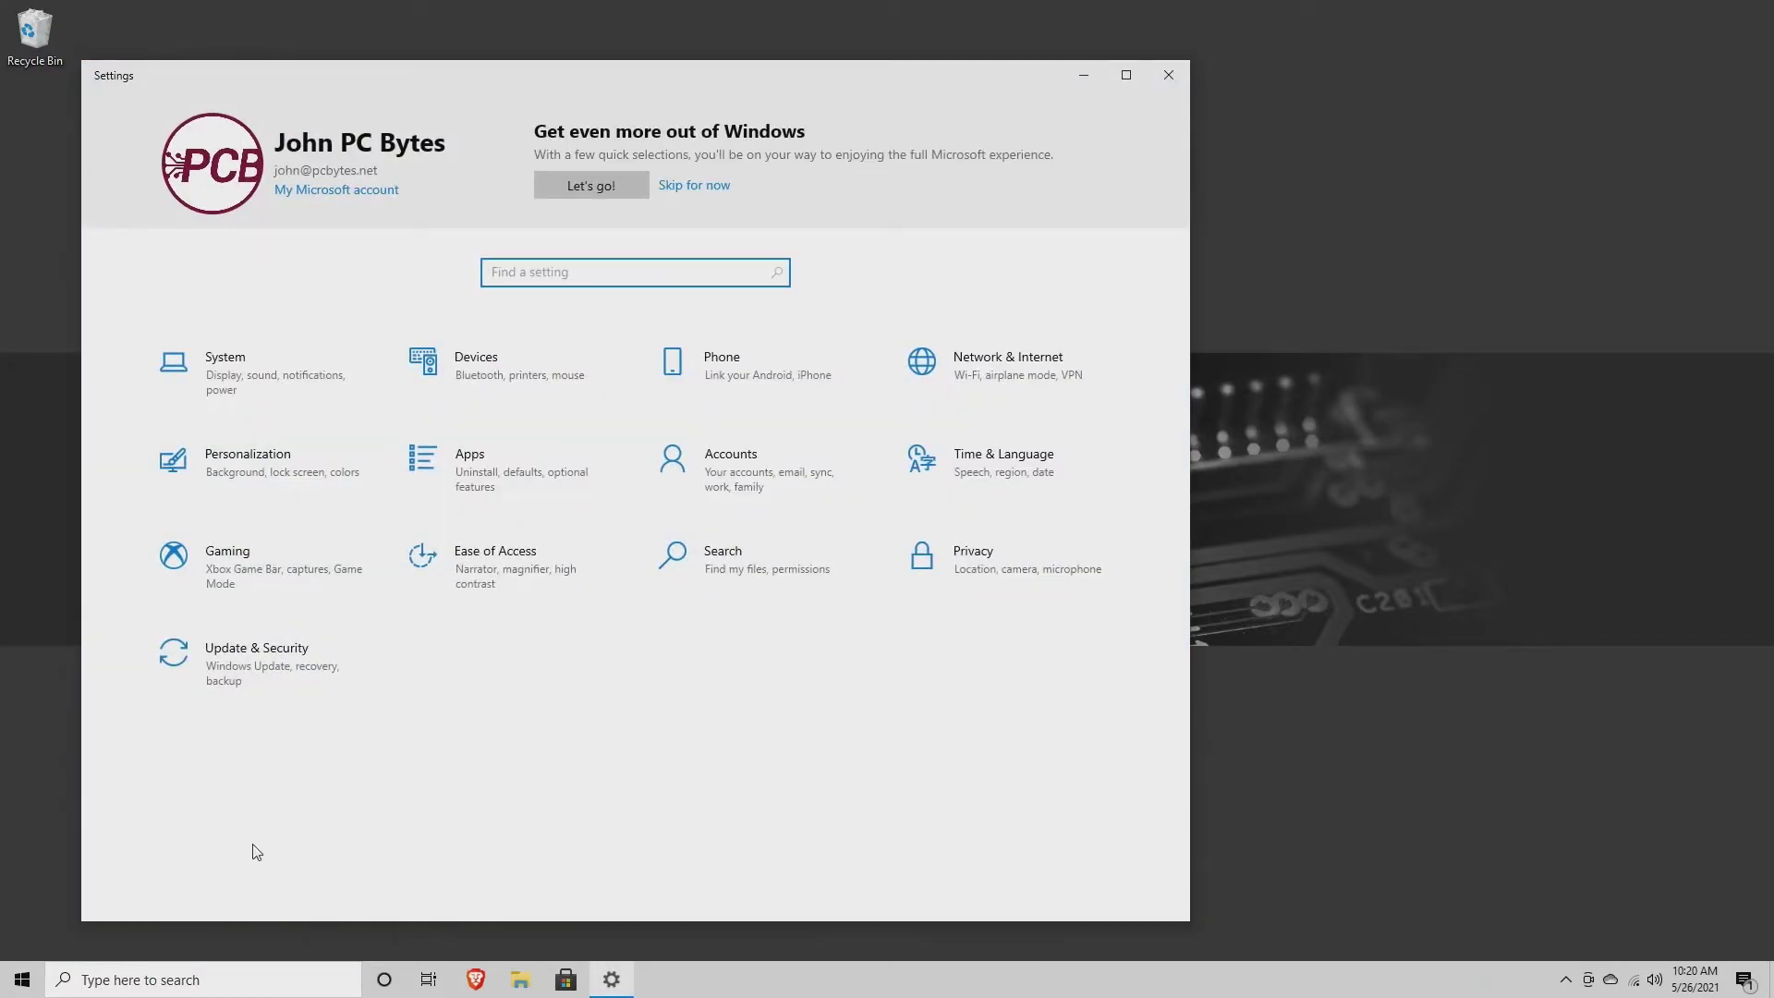
left_click(229, 662)
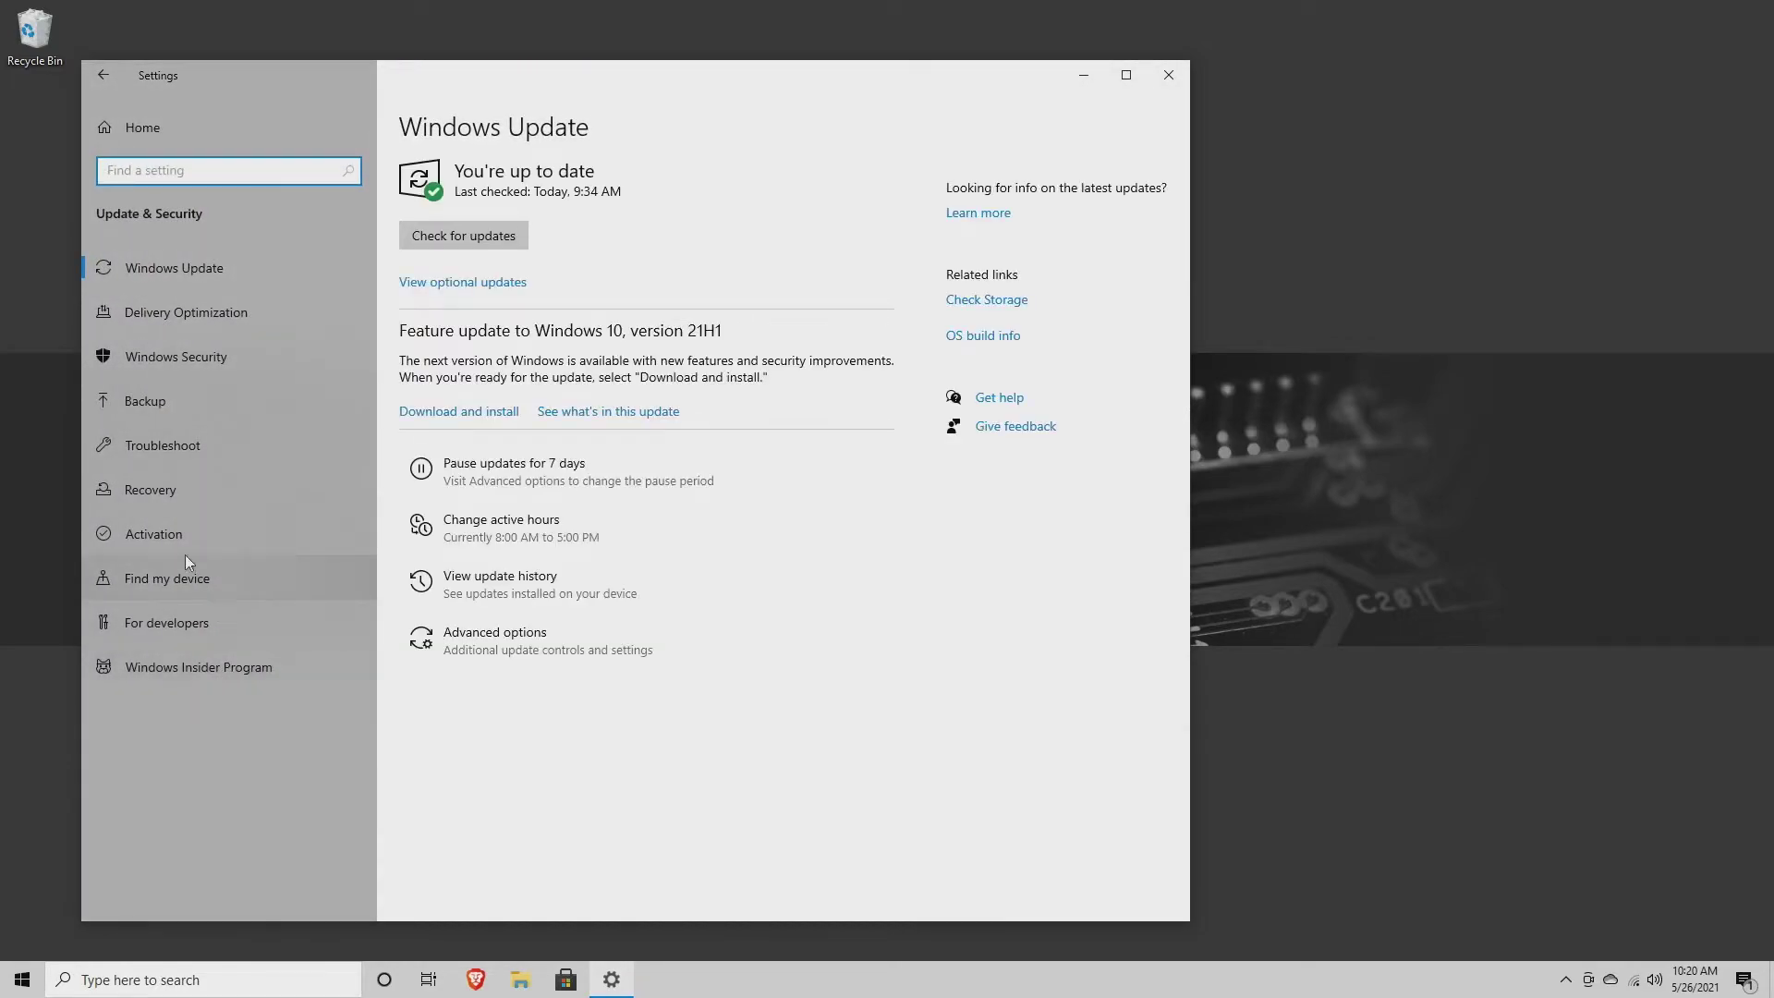
left_click(137, 491)
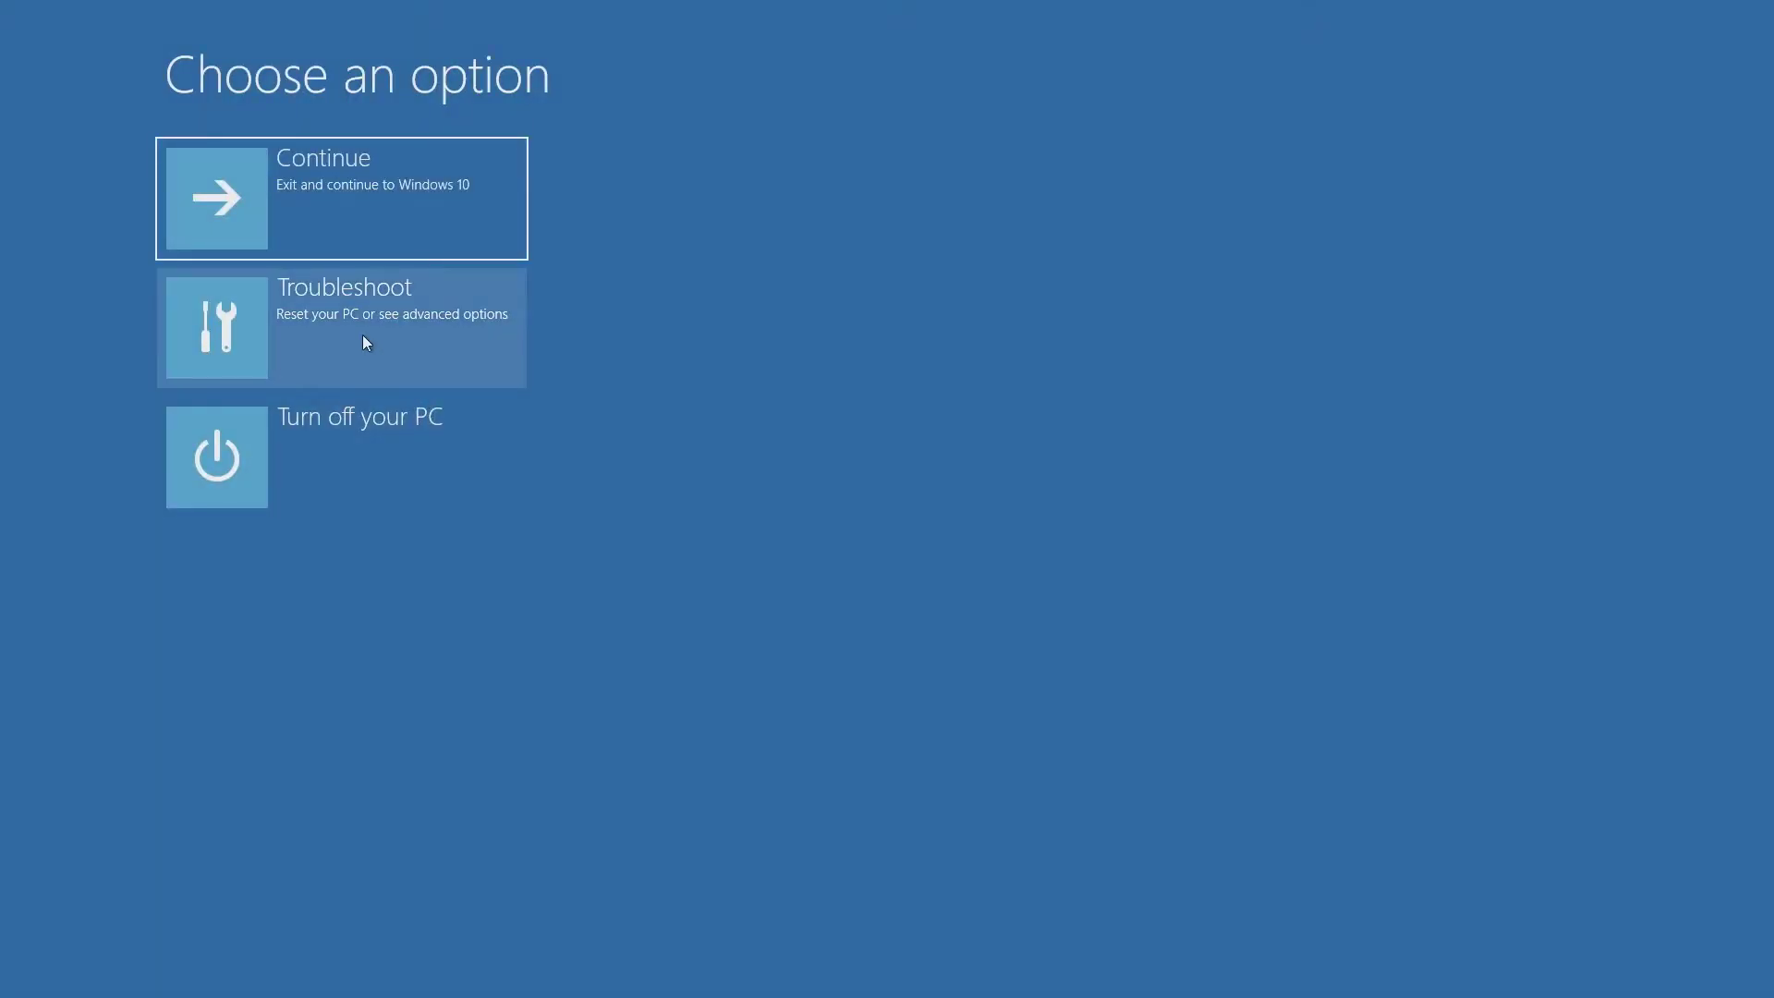
- Choose Troubleshoot > Advanced options > UEFI Firmware Settings to reboot into the BIOS
left_click(364, 336)
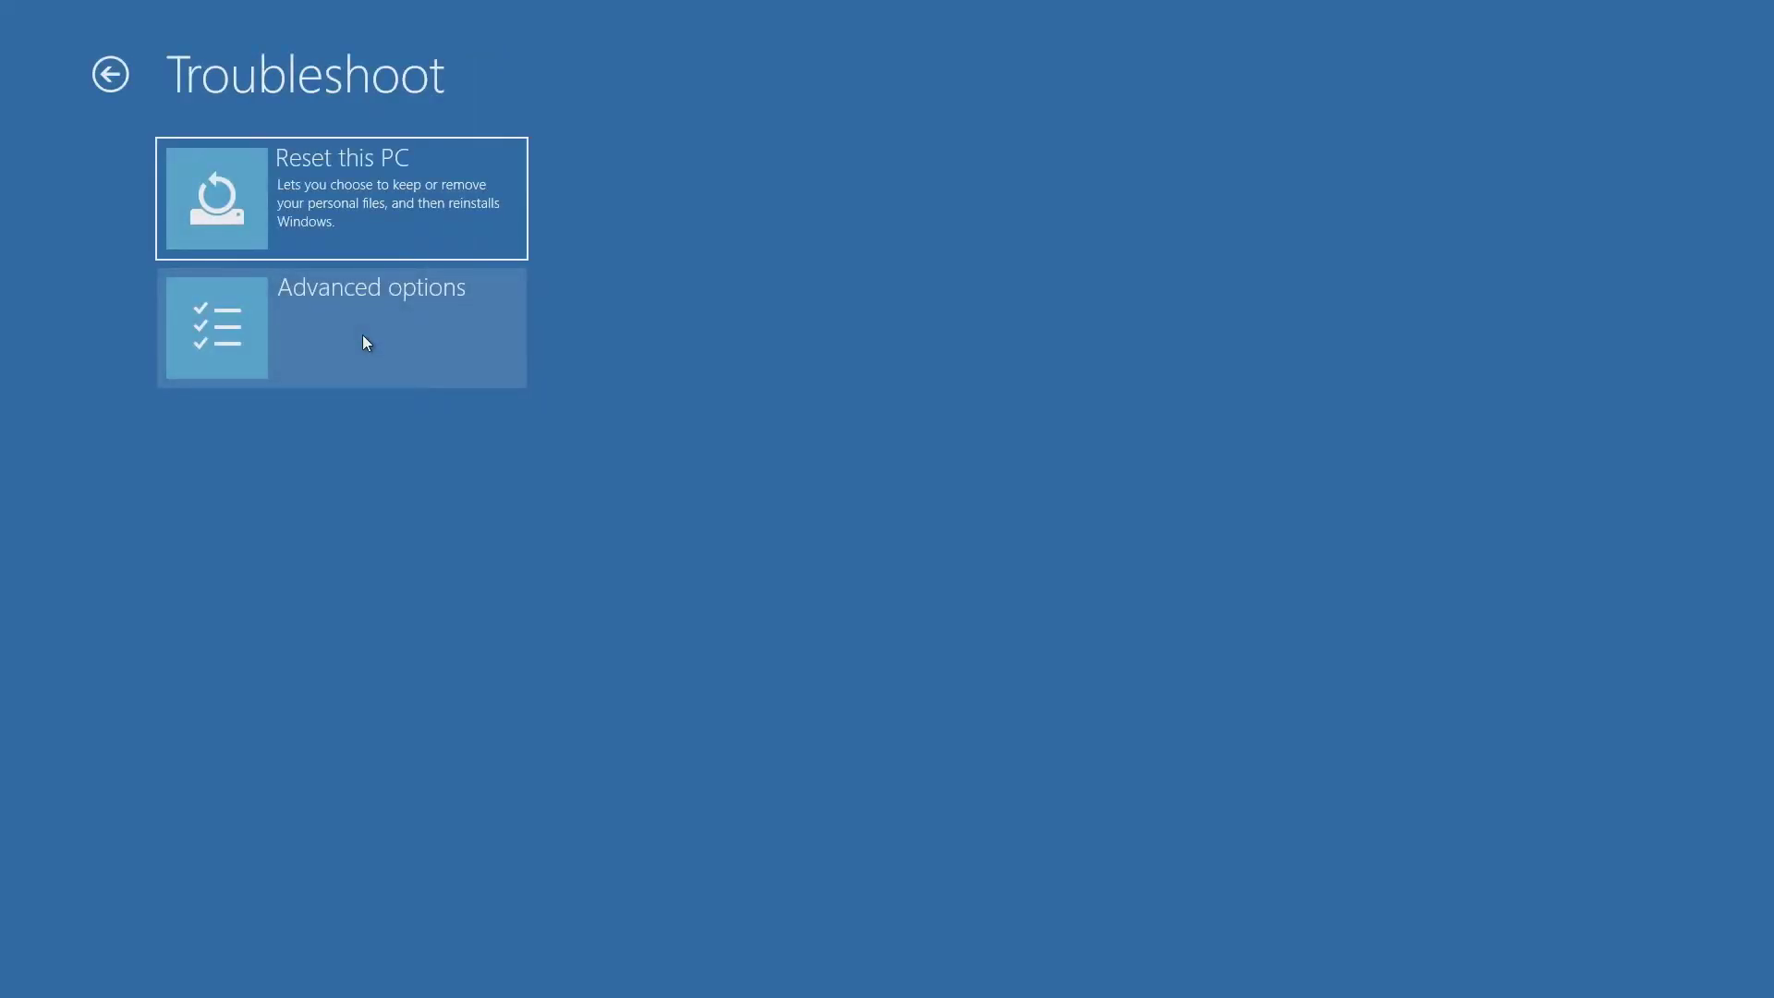
left_click(362, 336)
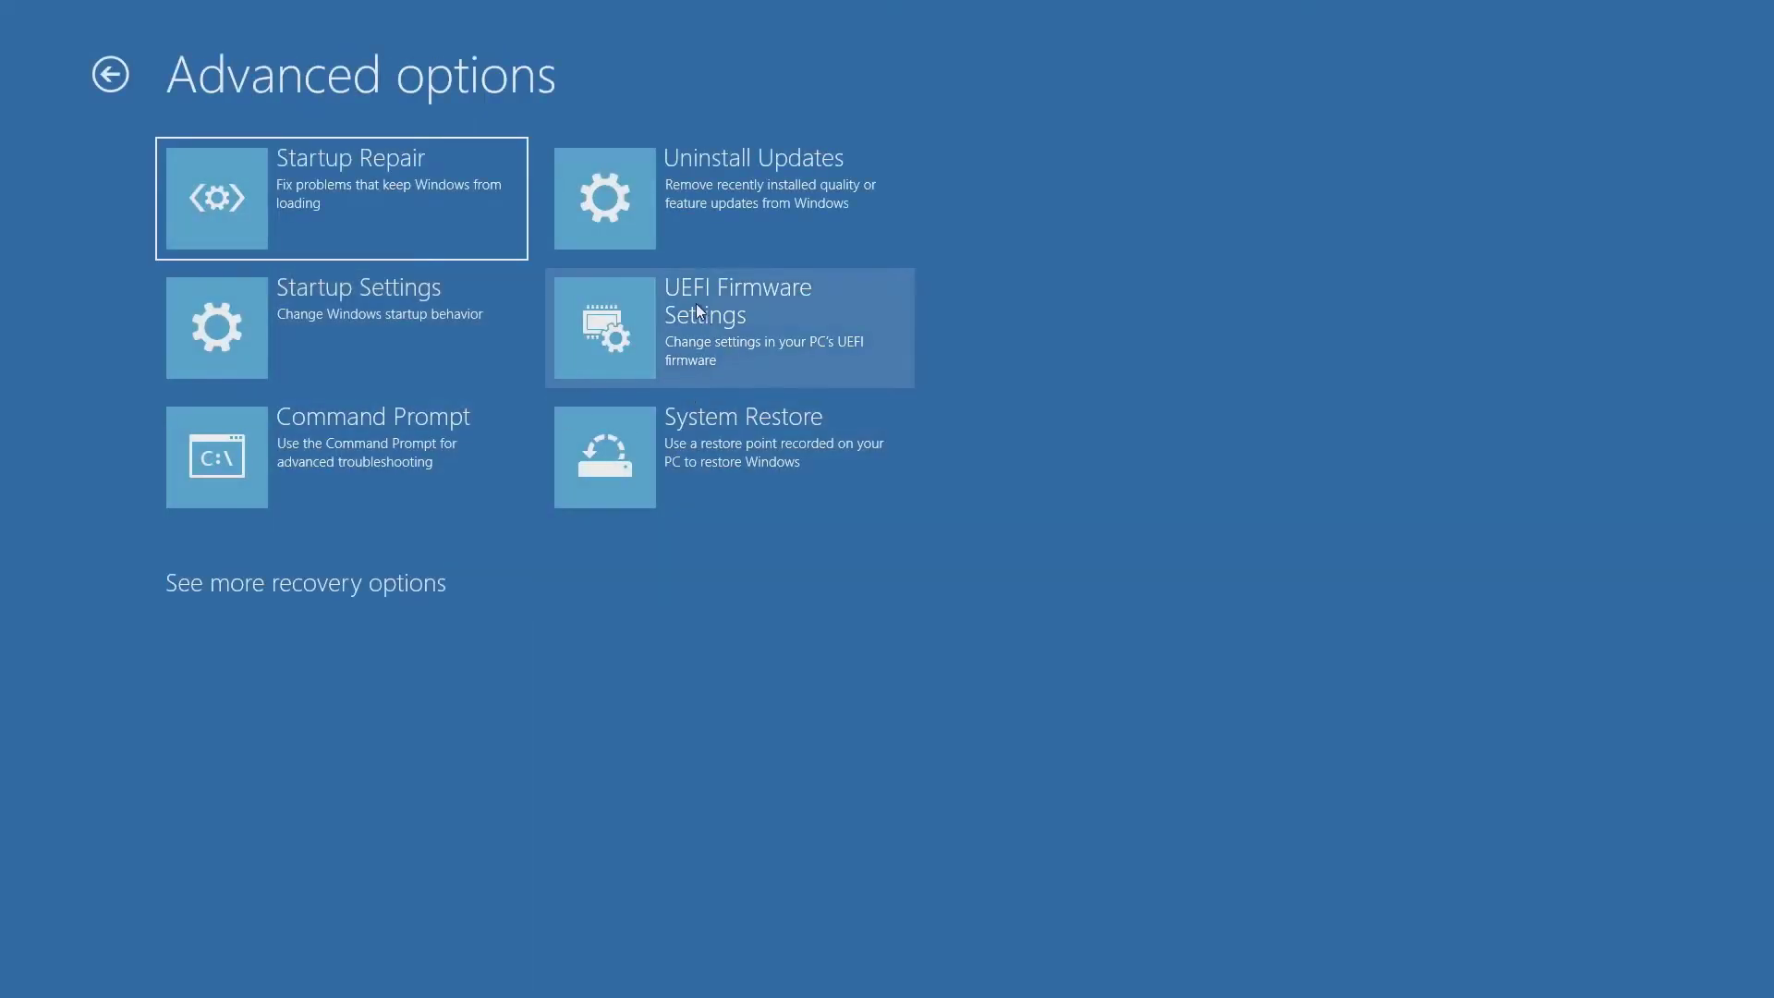
left_click(745, 326)
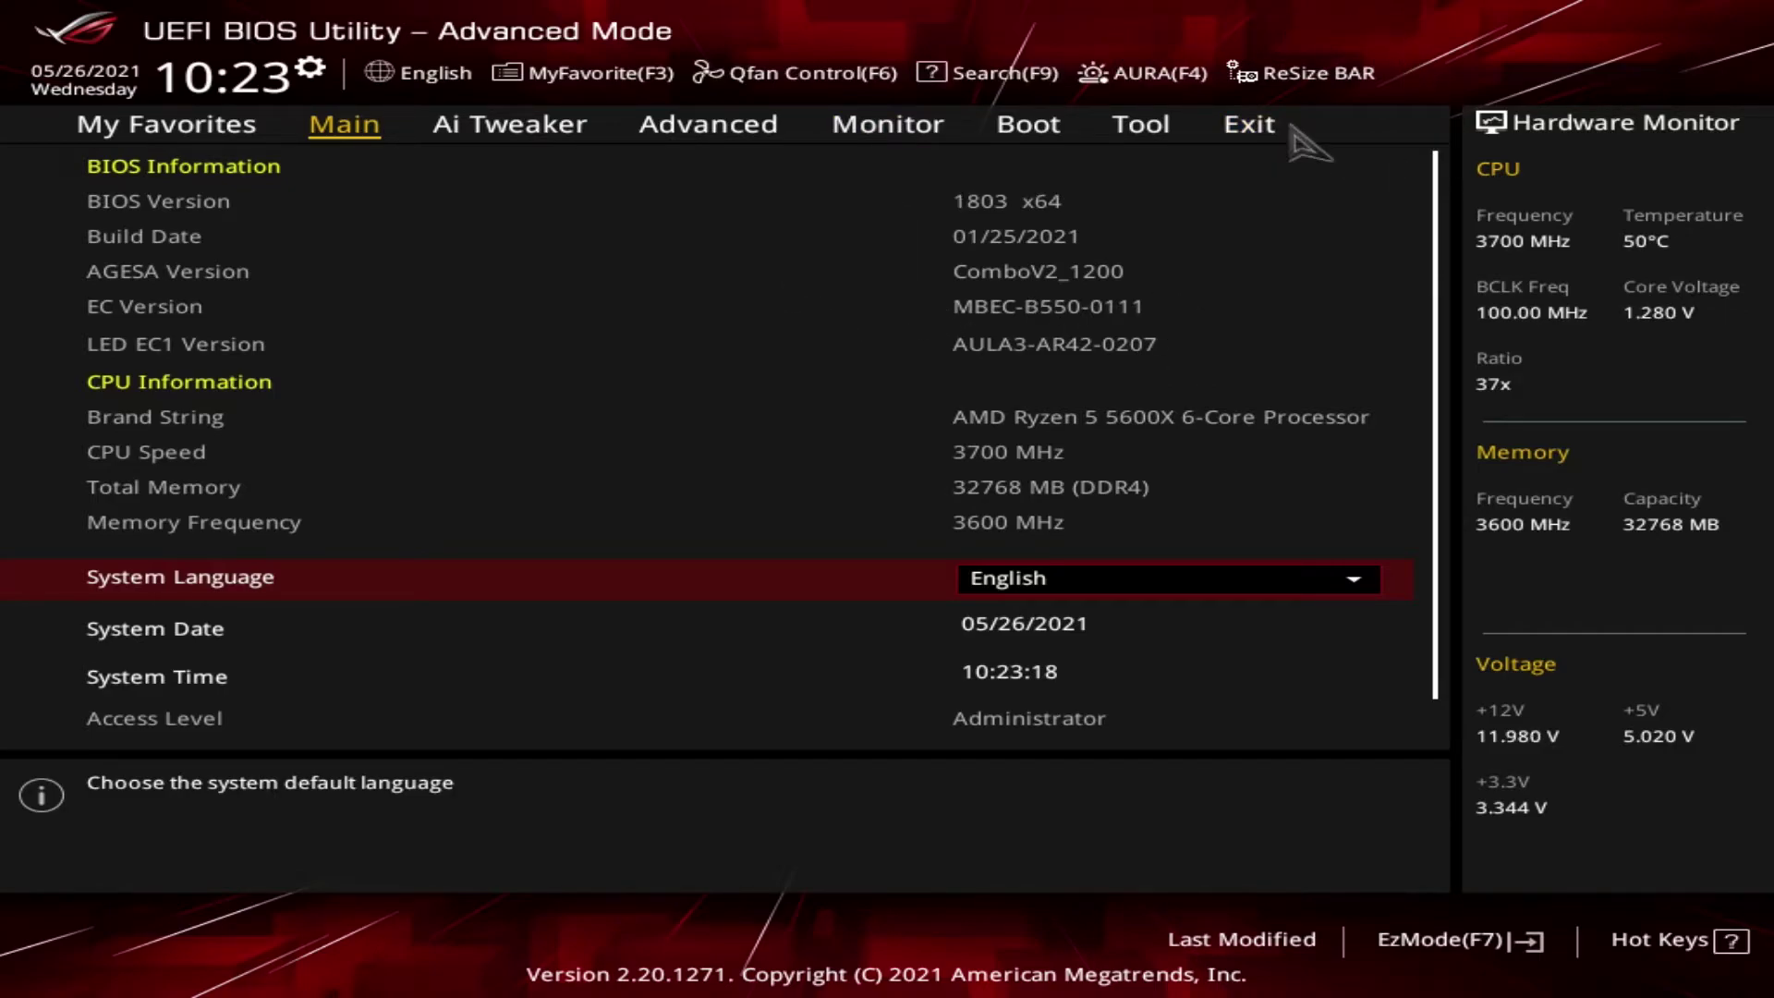
- View the Exit page, then the Tool page, and cancel the F10 Save & reset prompt
left_click(1256, 134)
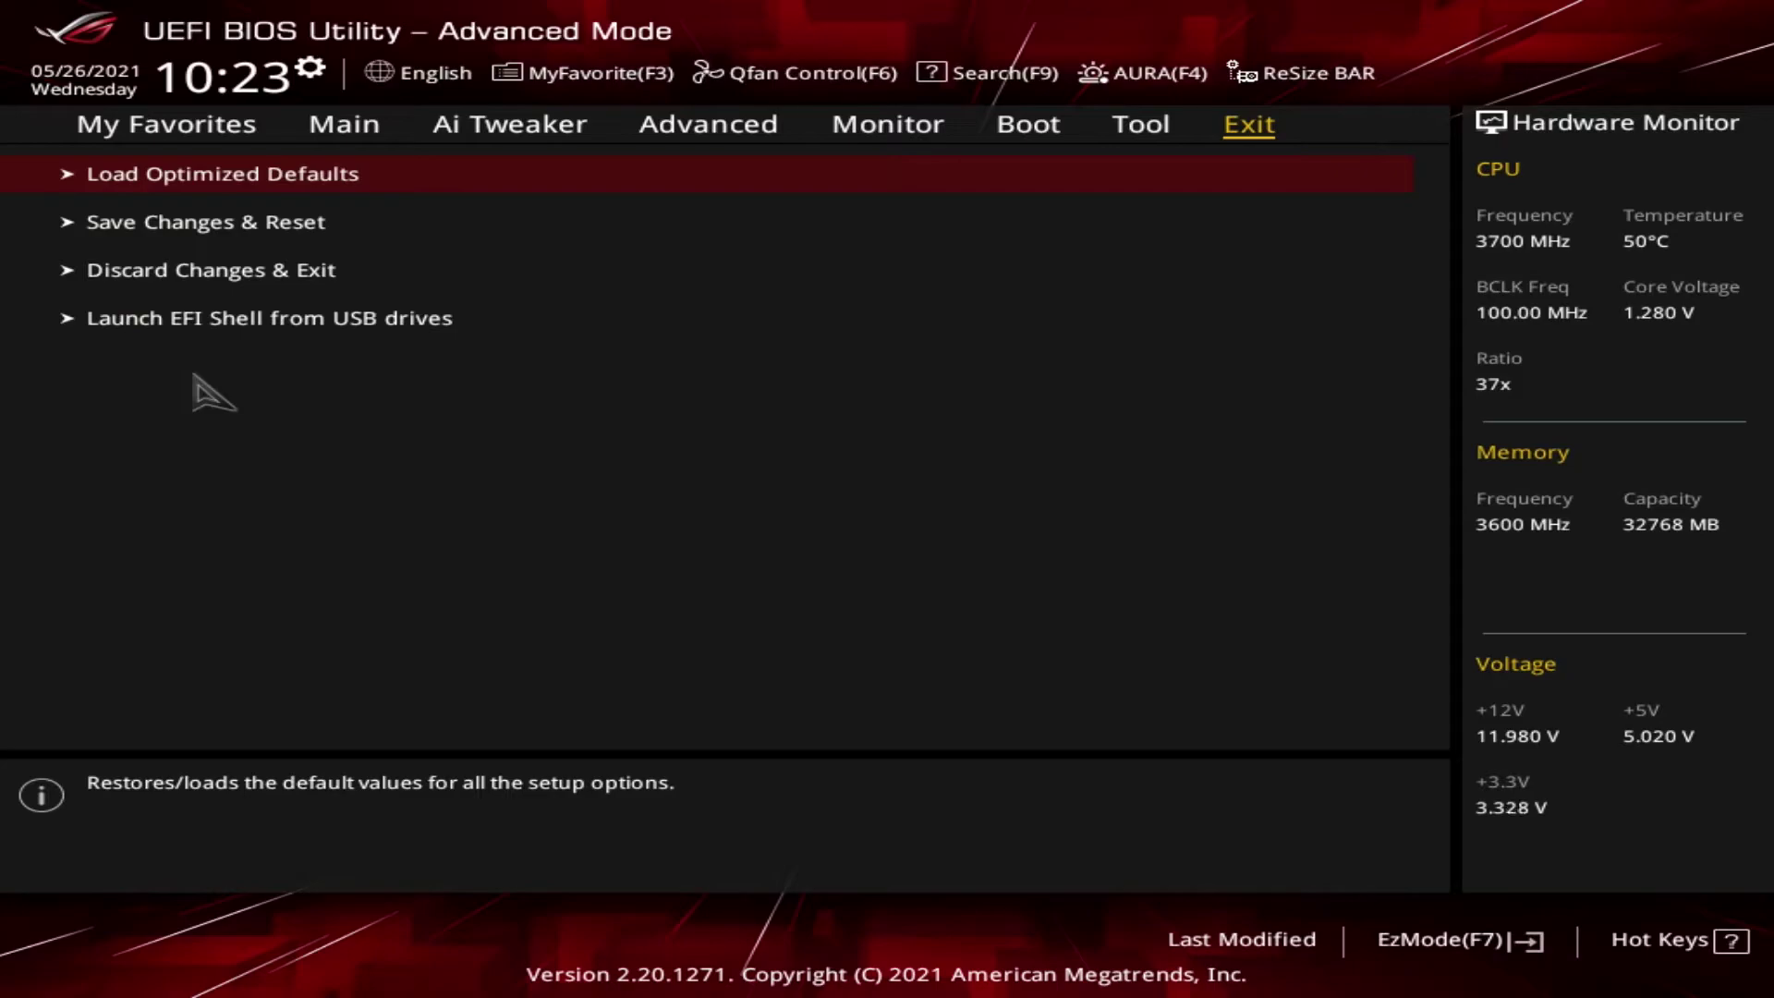
left_click(1159, 130)
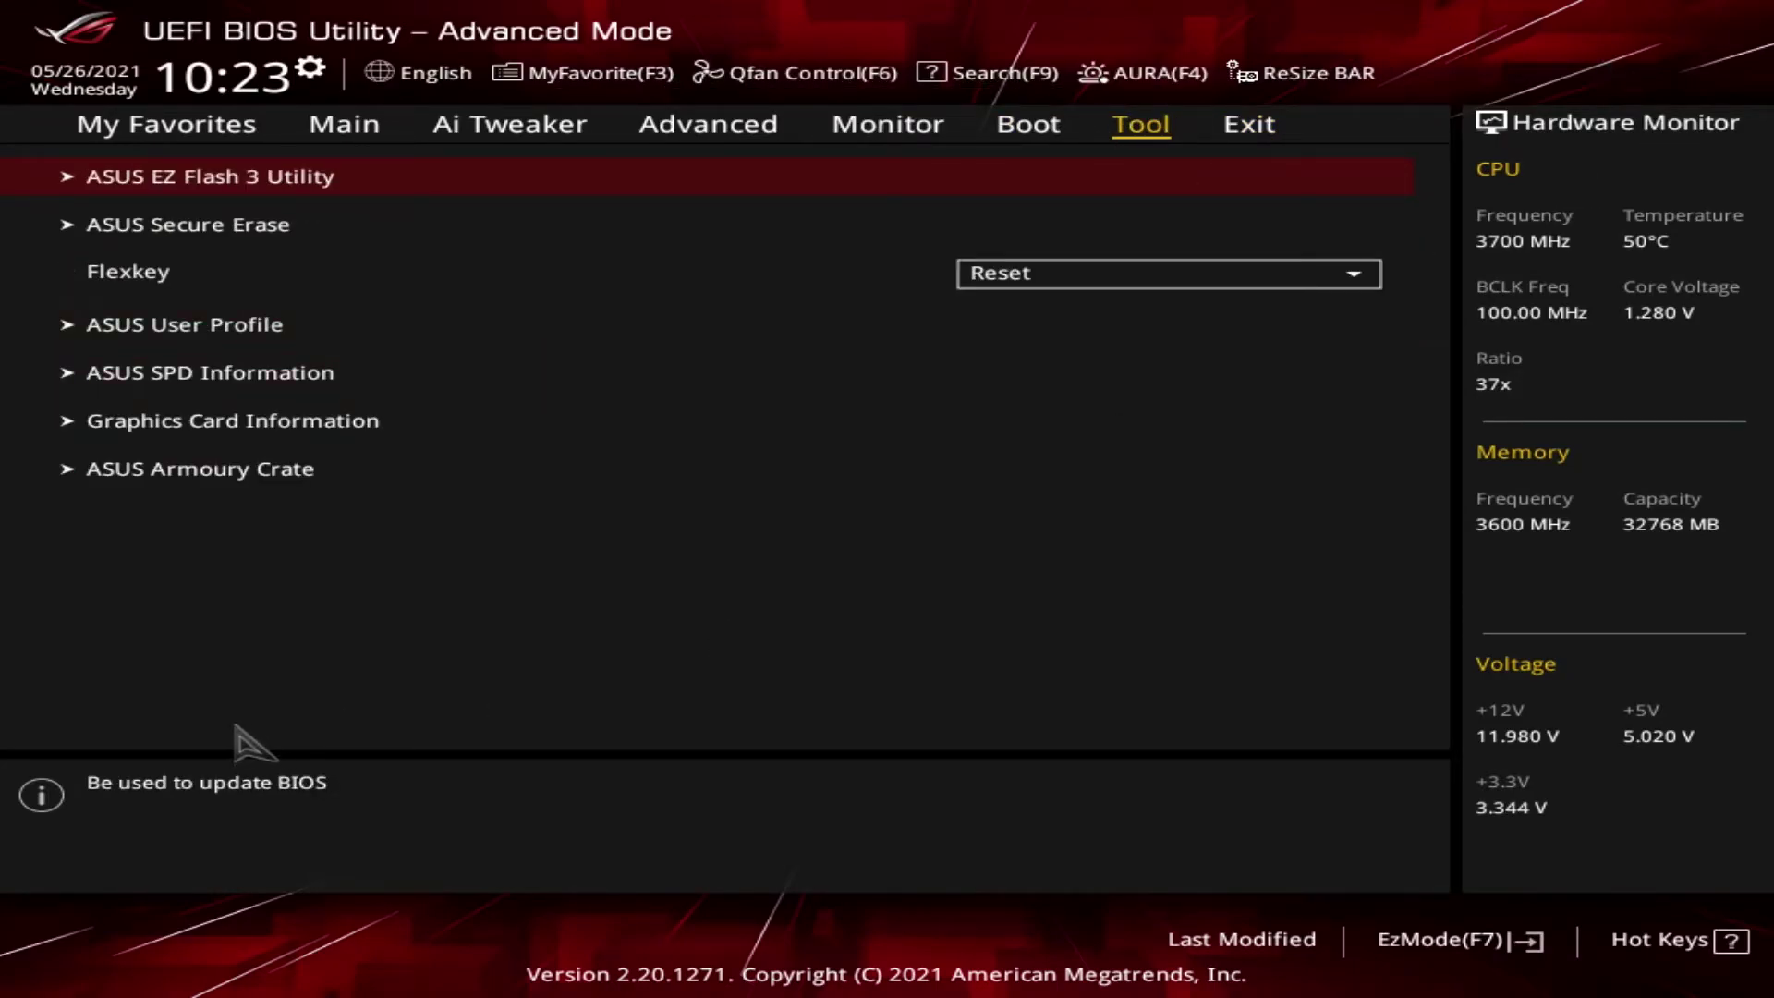
key("F10")
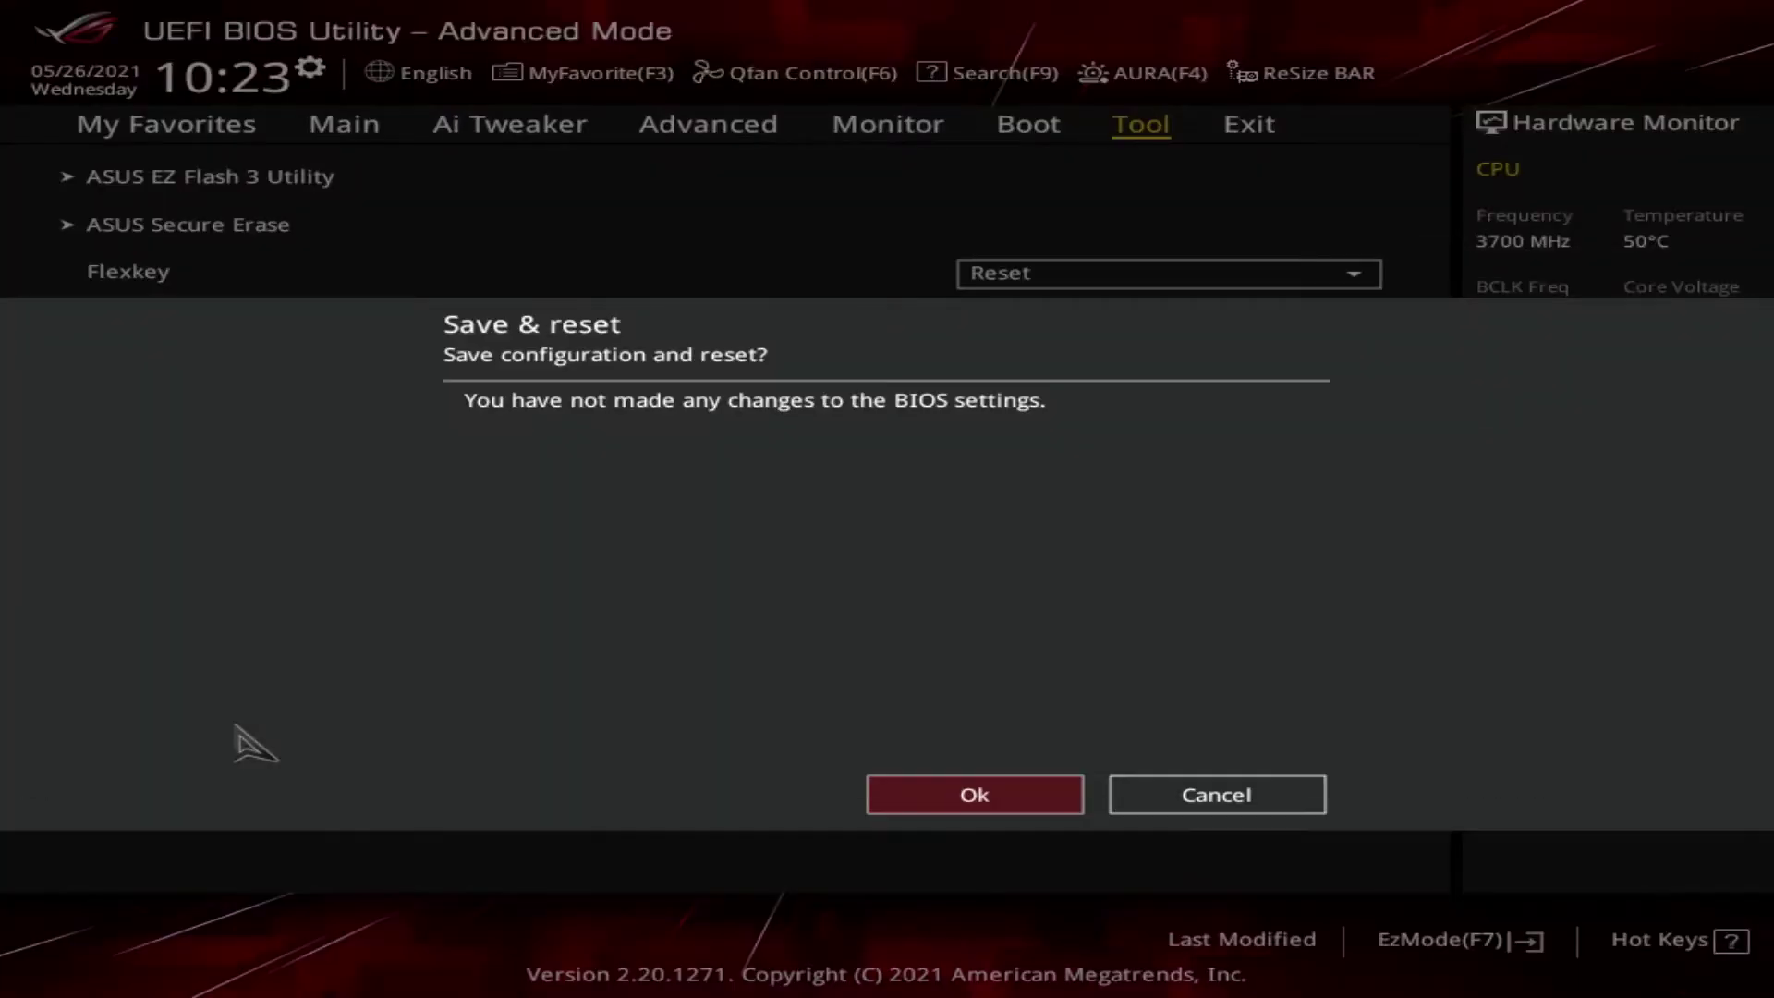
left_click(1298, 797)
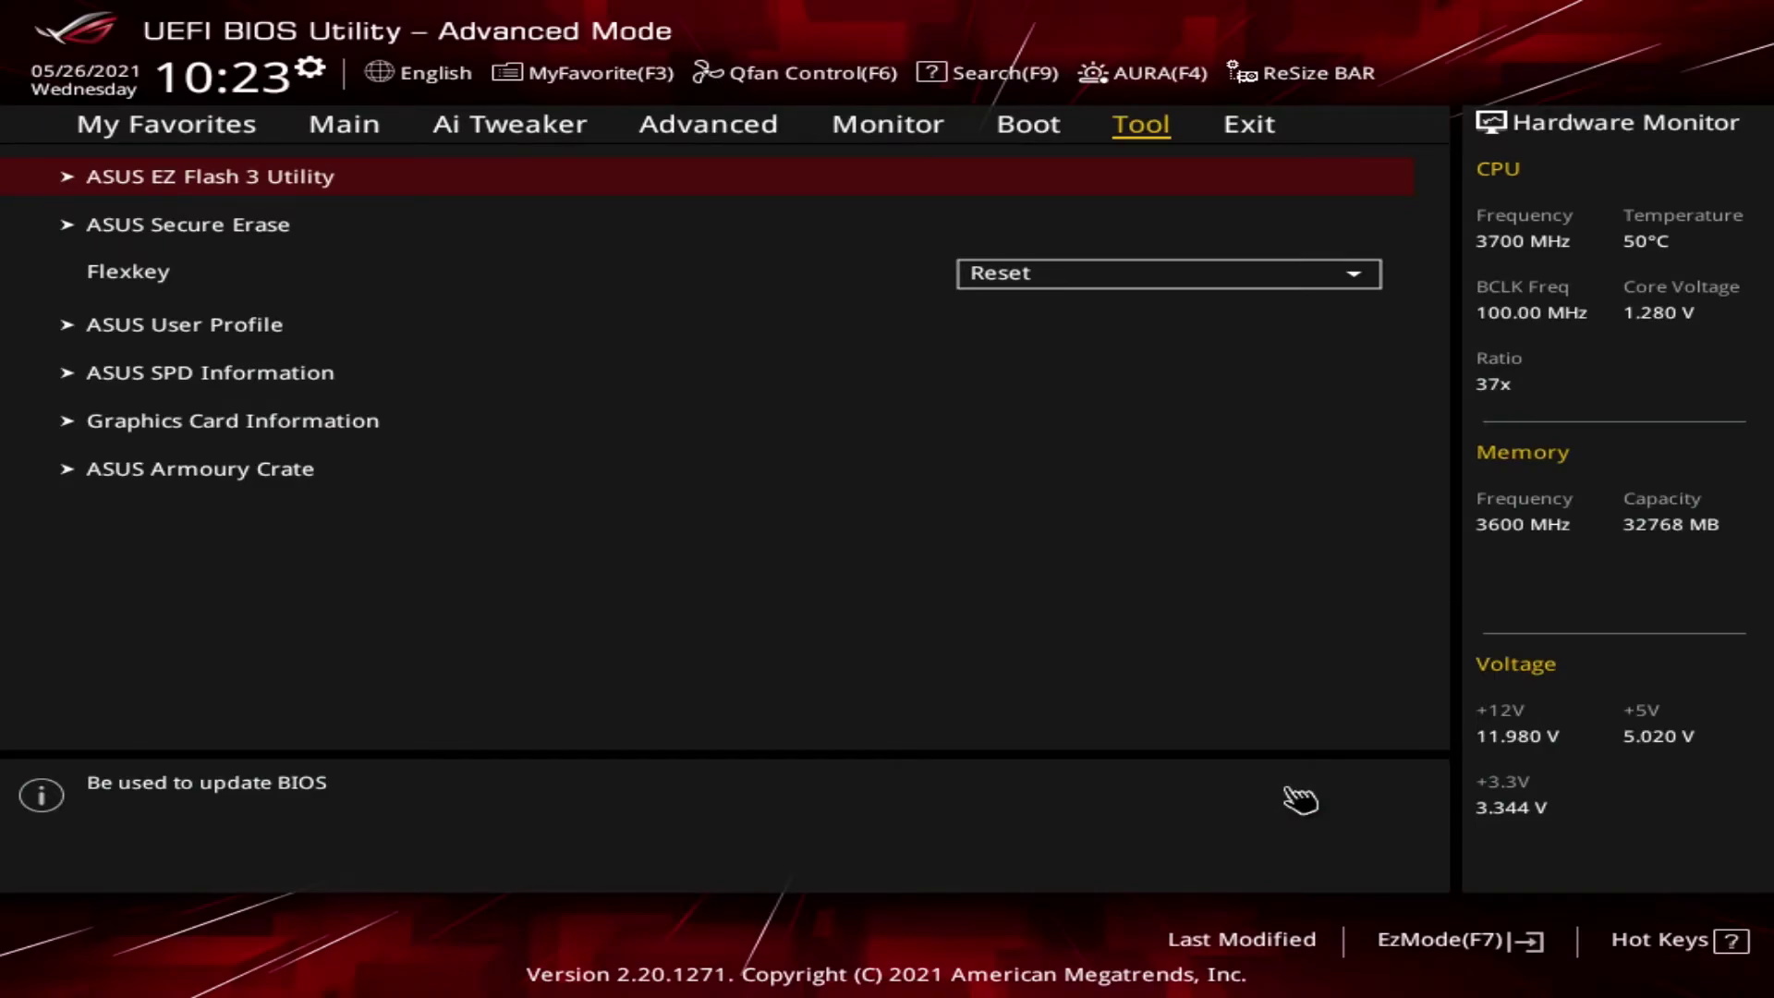
- Cycle through the tabs back to Main and move between Security and System Language
key("Right")
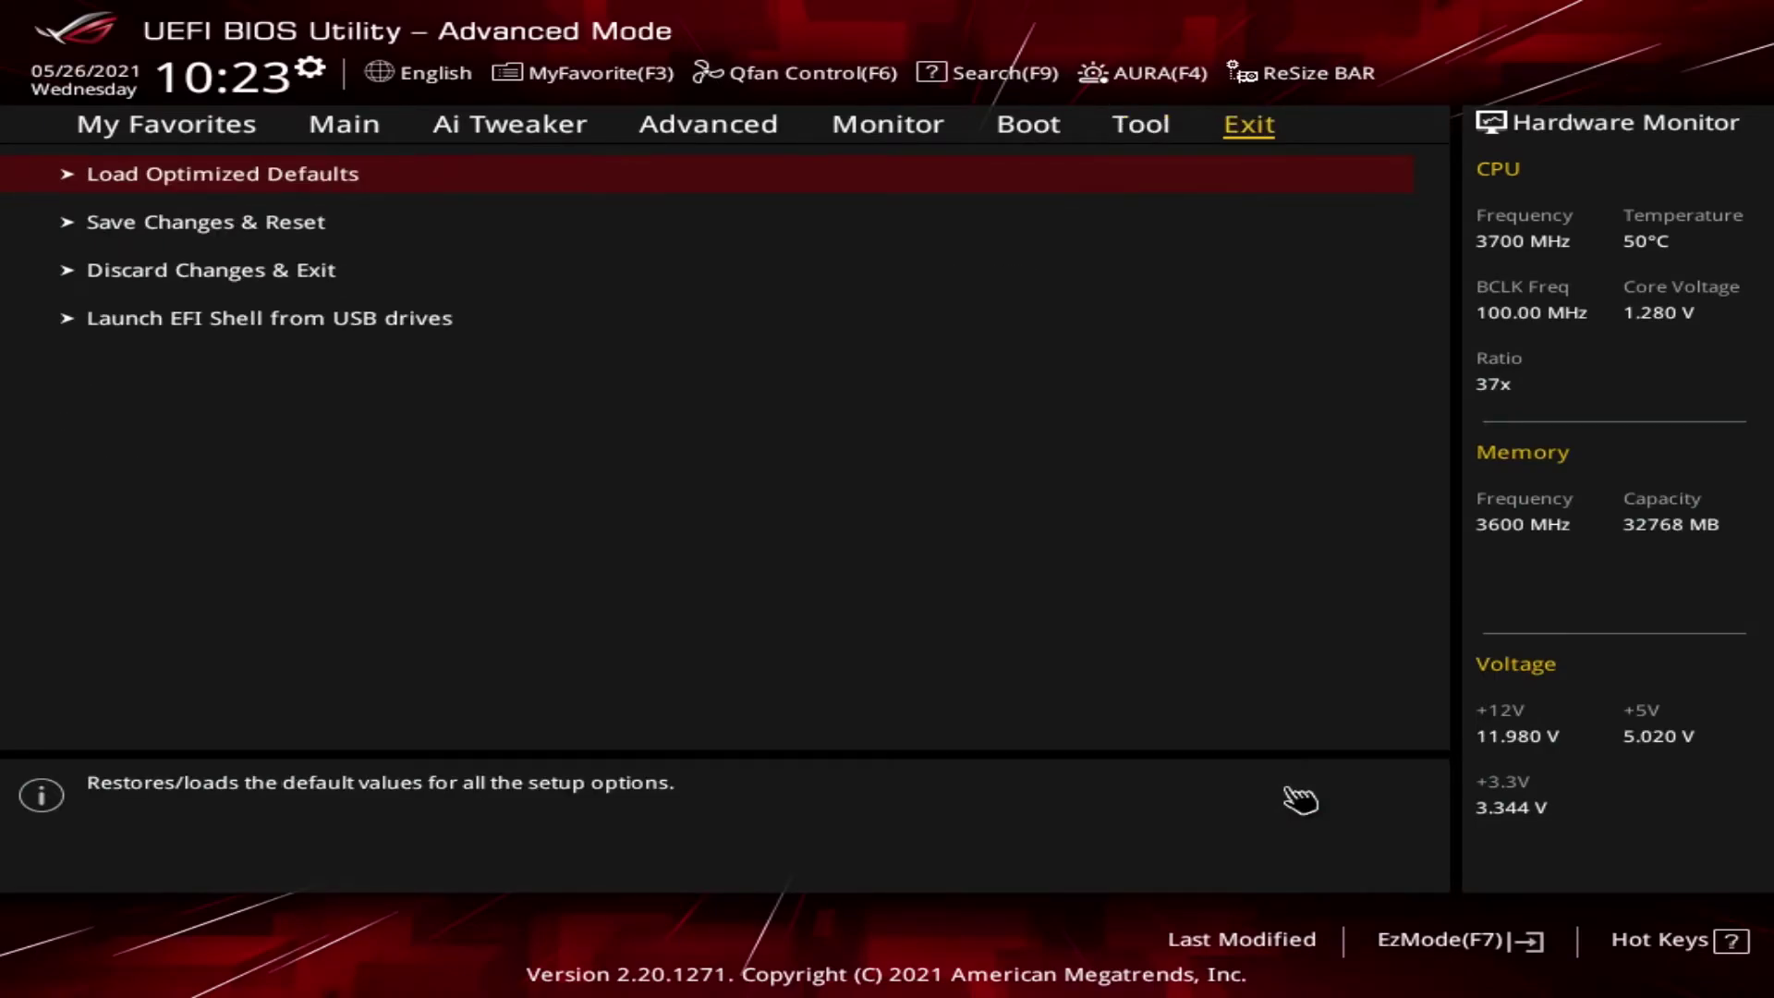
key("Right")
key("Right")
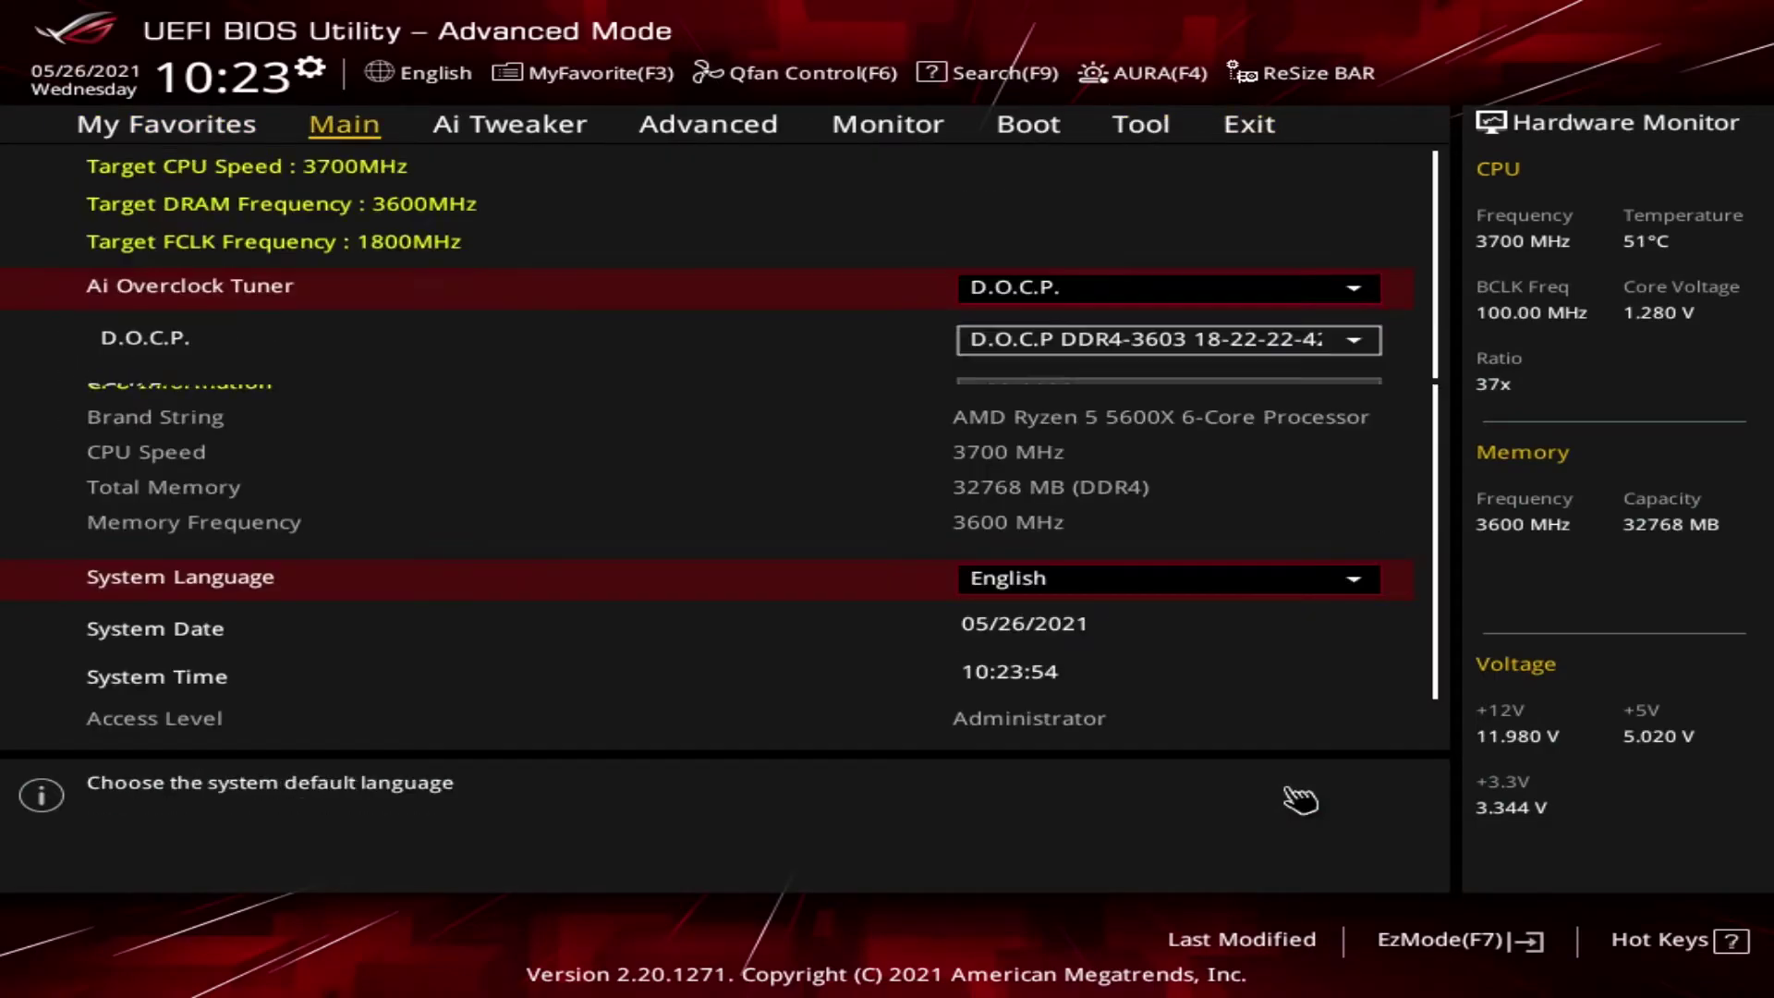
key("Right")
key("Right")
key("Right")
key("Left")
key("Left")
key("Left")
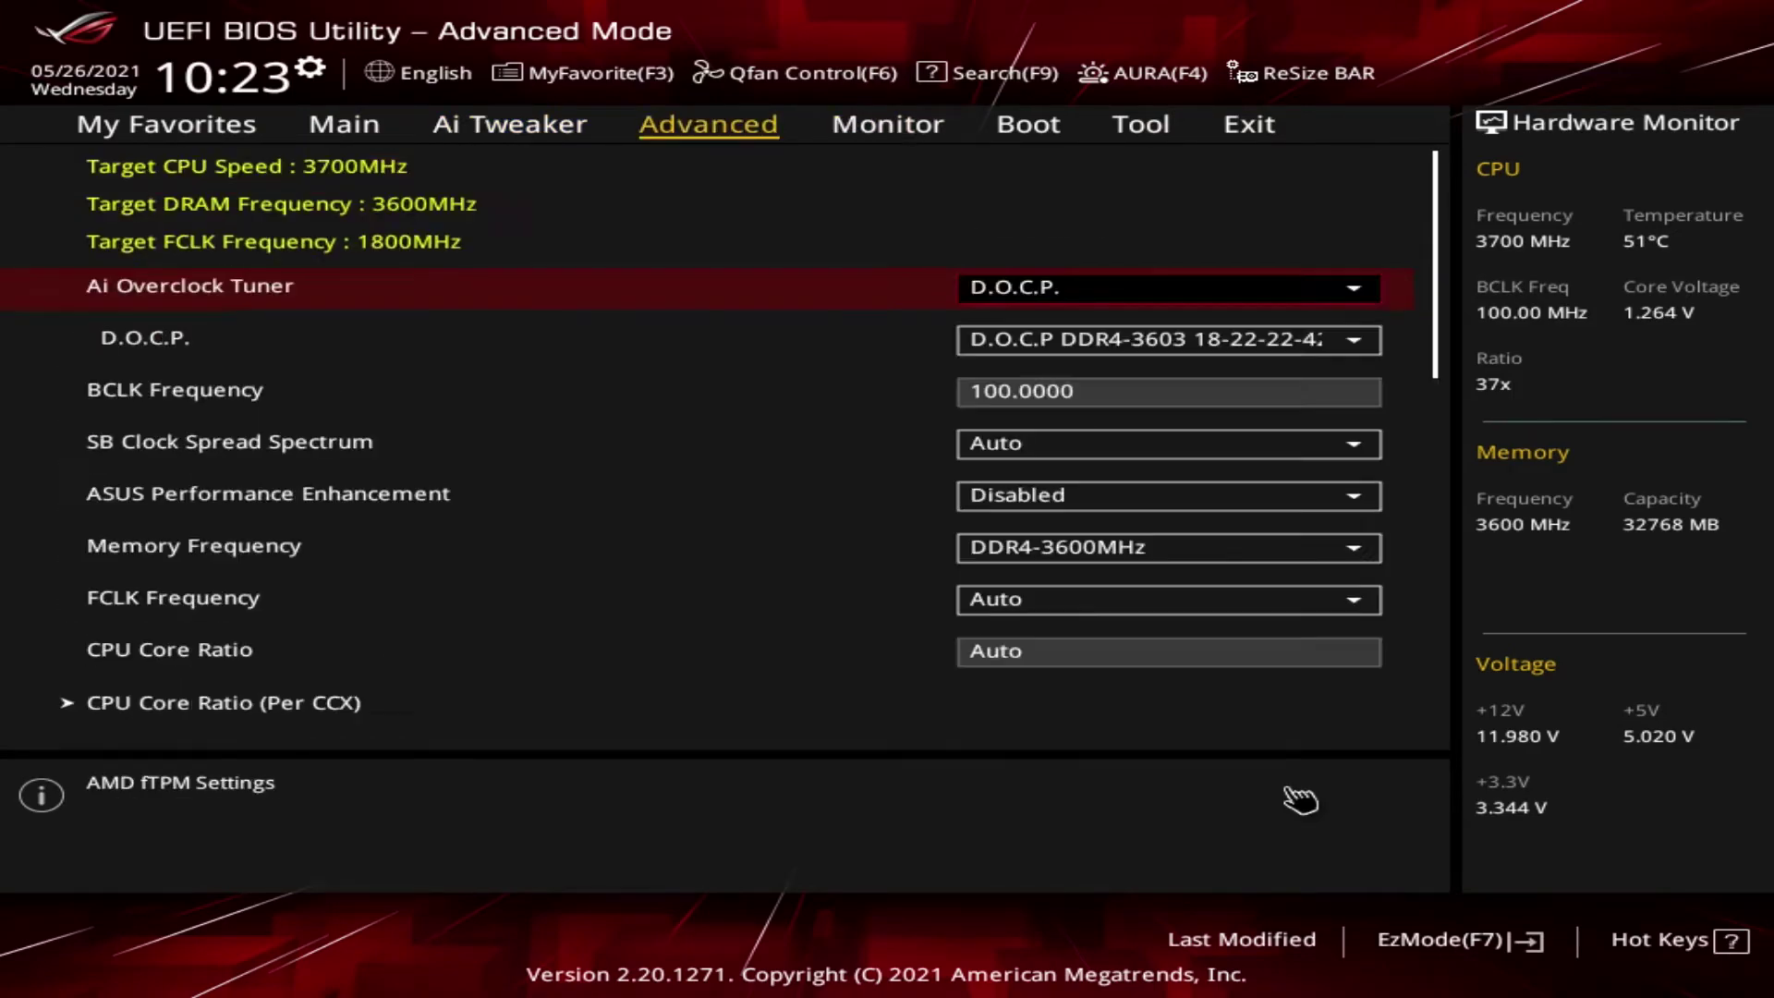
key("Down")
key("Down")
key("Down")
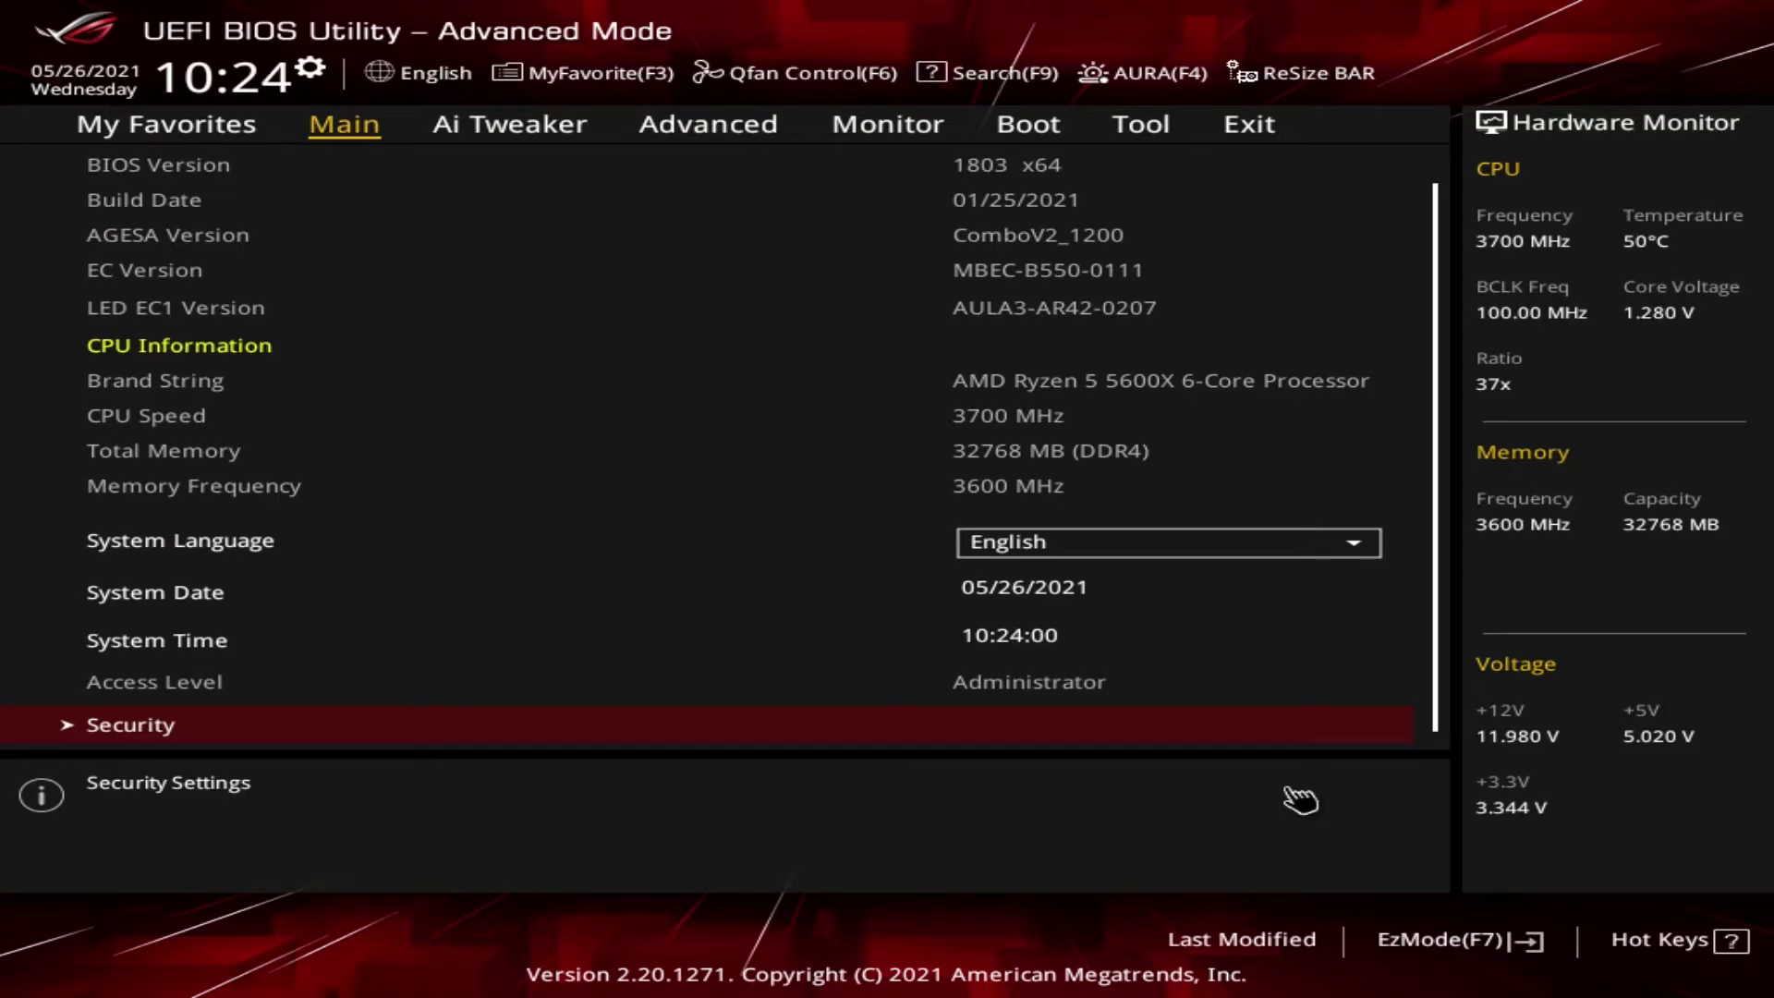
key("Up")
key("Up")
key("Up")
key("Up")
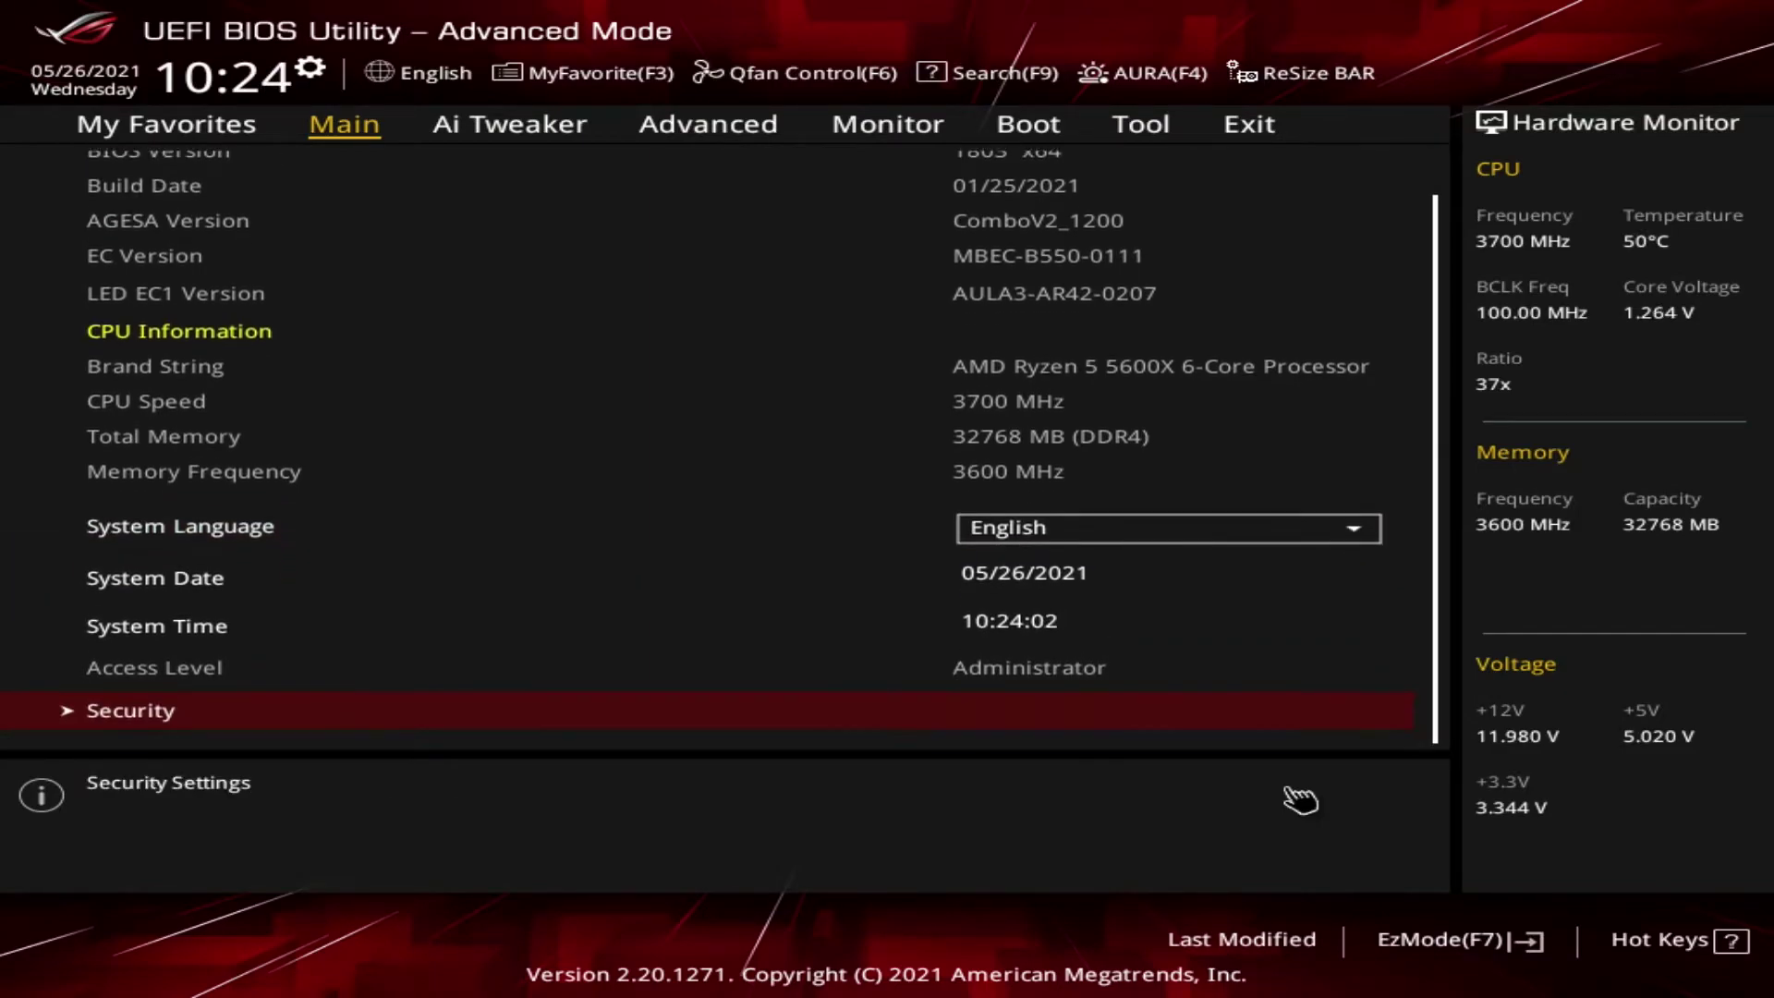
key("Up")
key("Up")
key("Up")
key("Up")
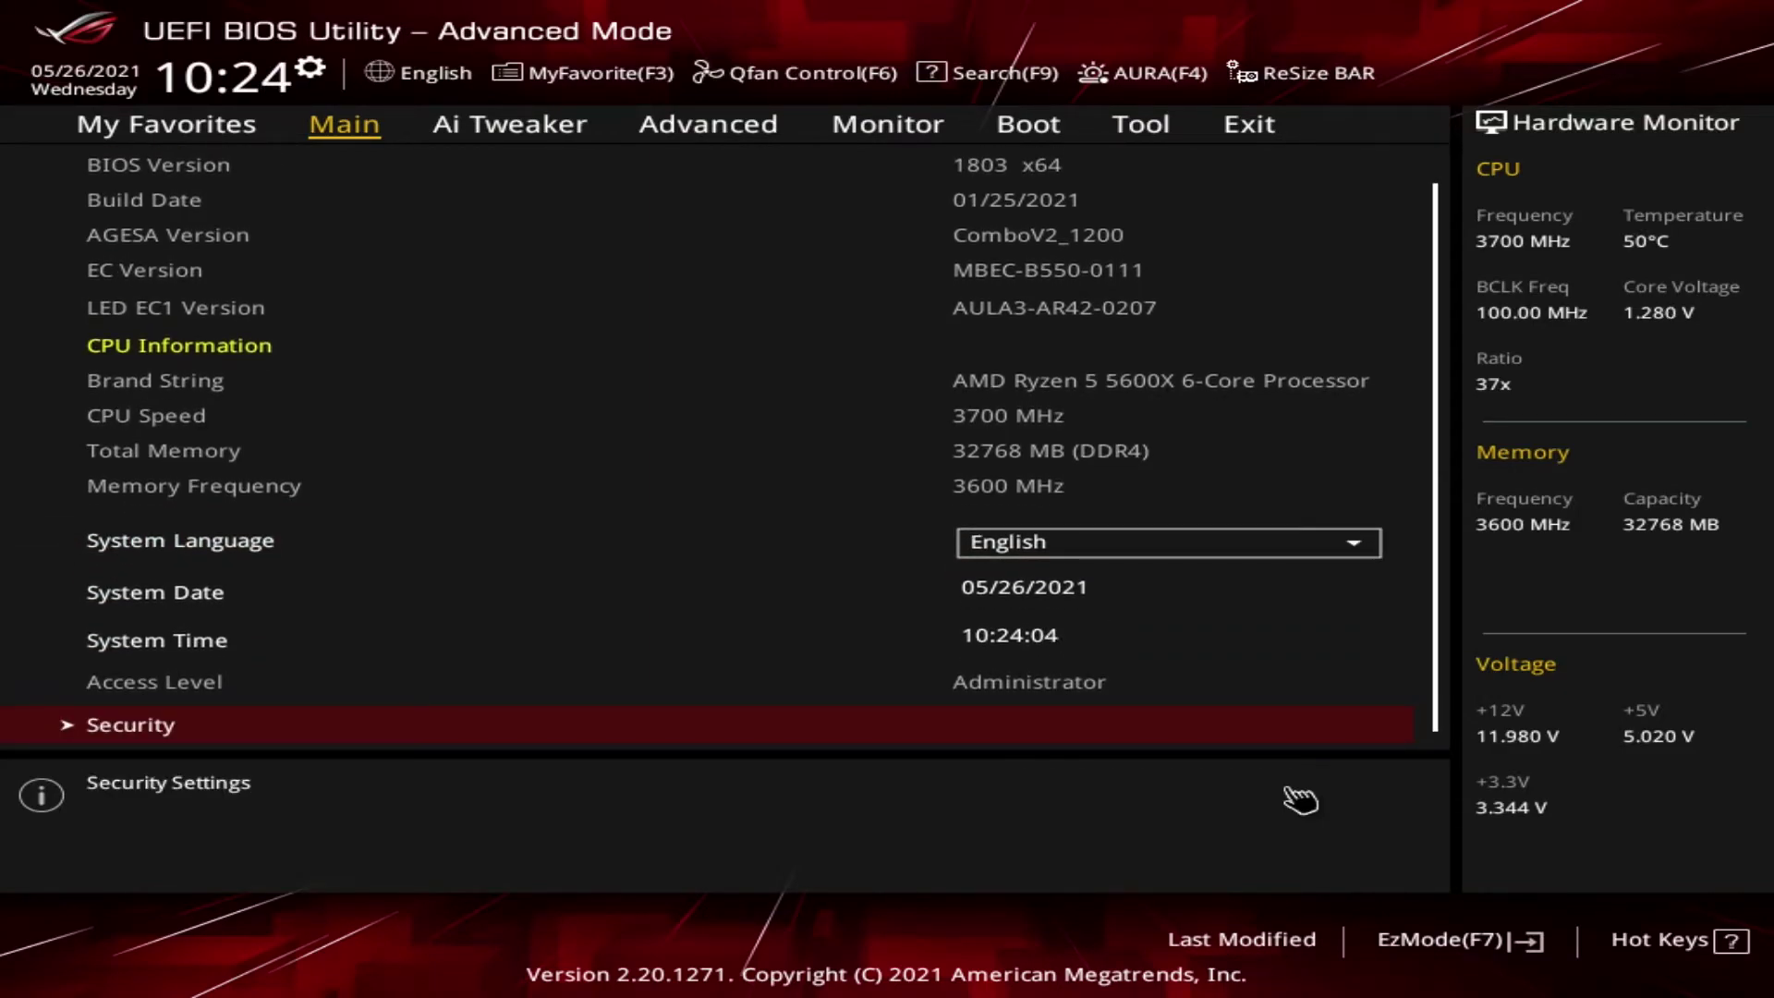
key("Up")
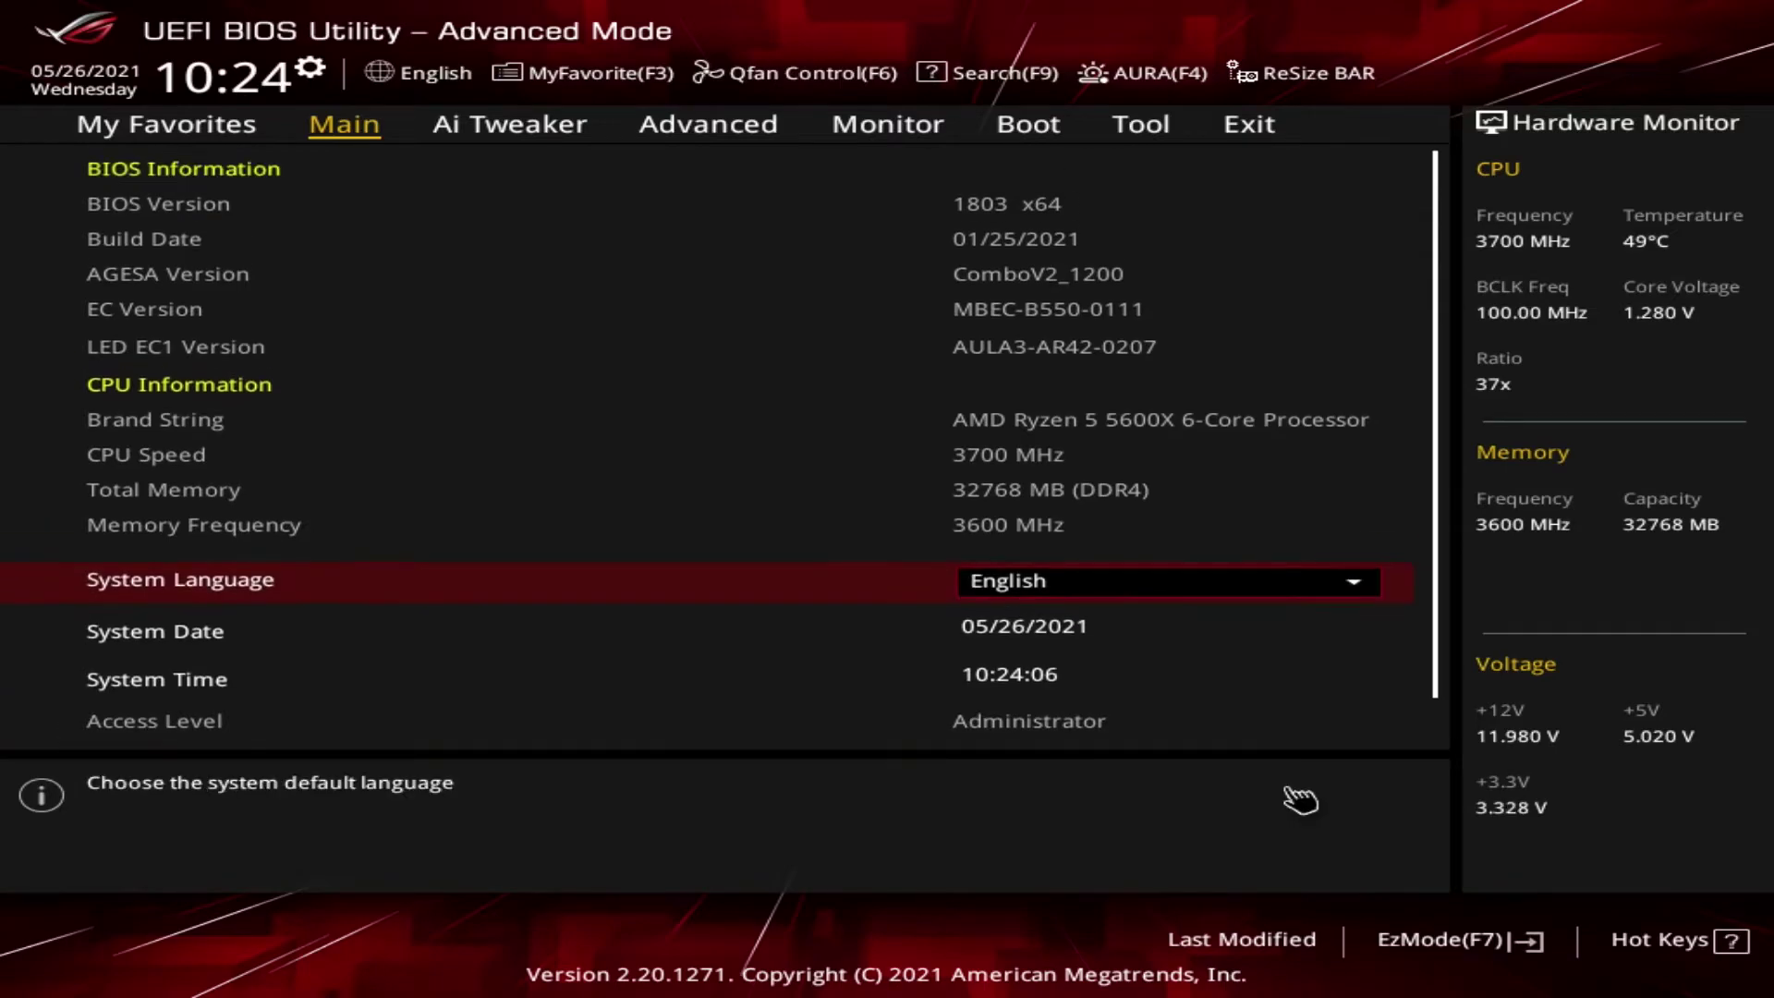
key("Up")
key("Up")
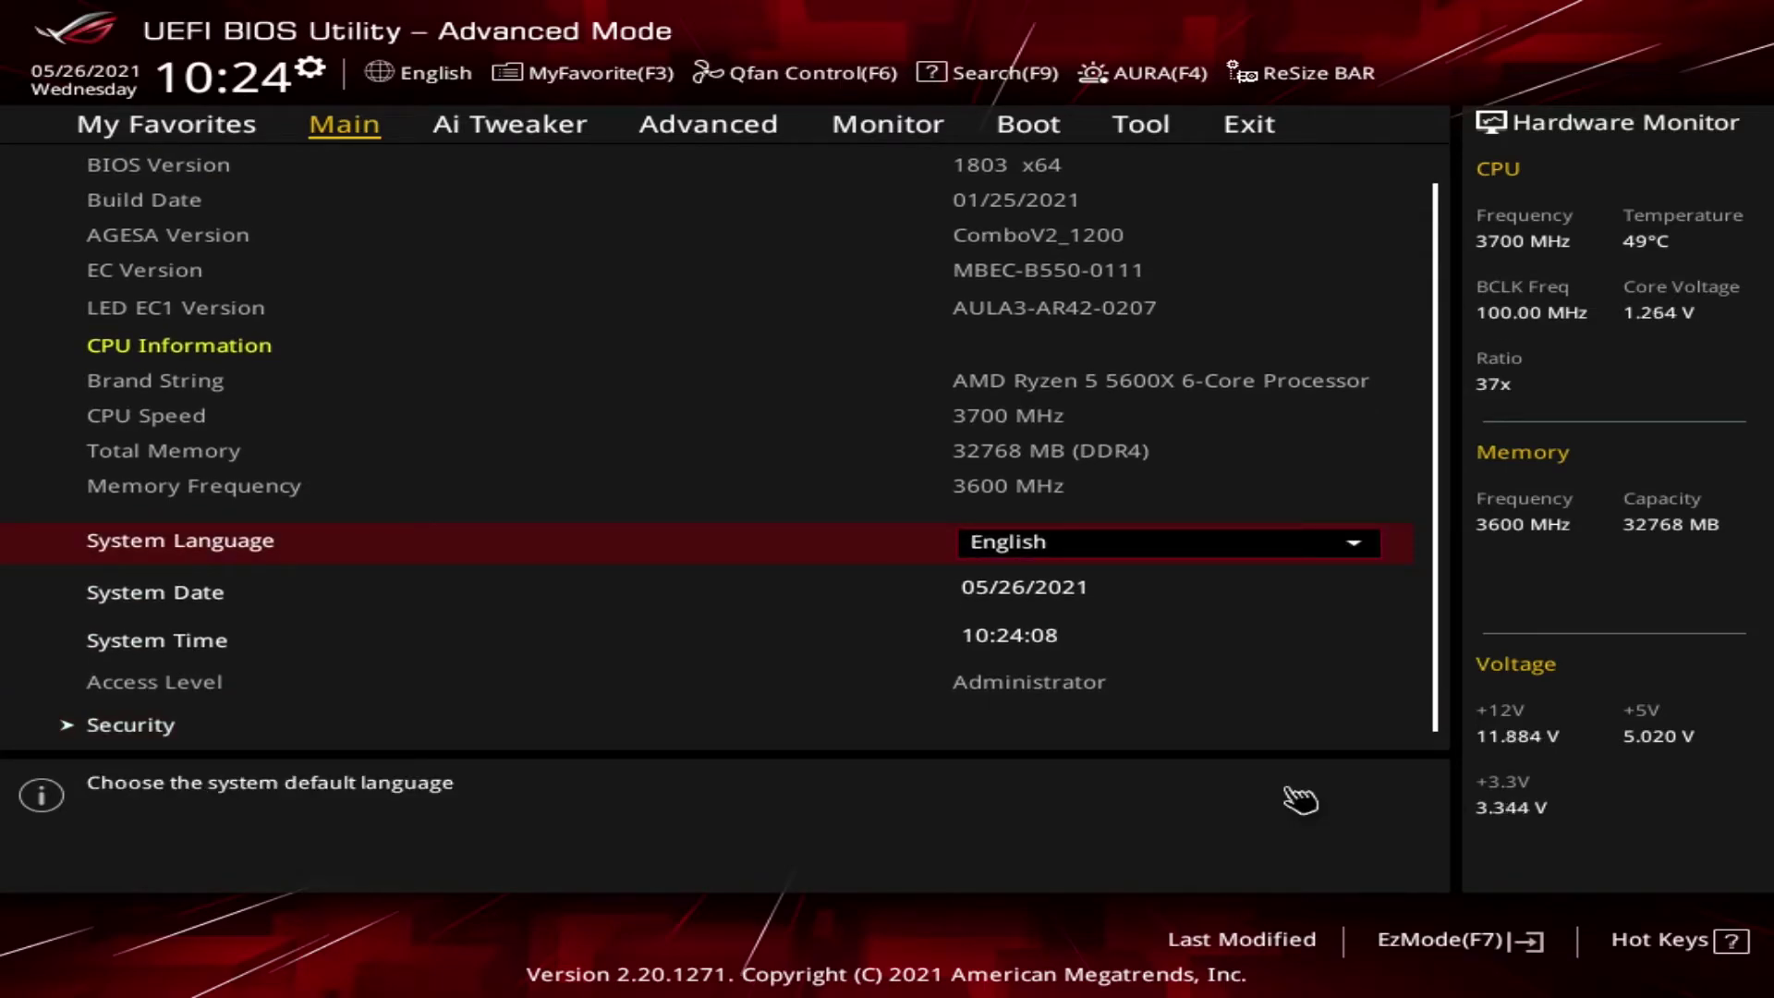
key("Return")
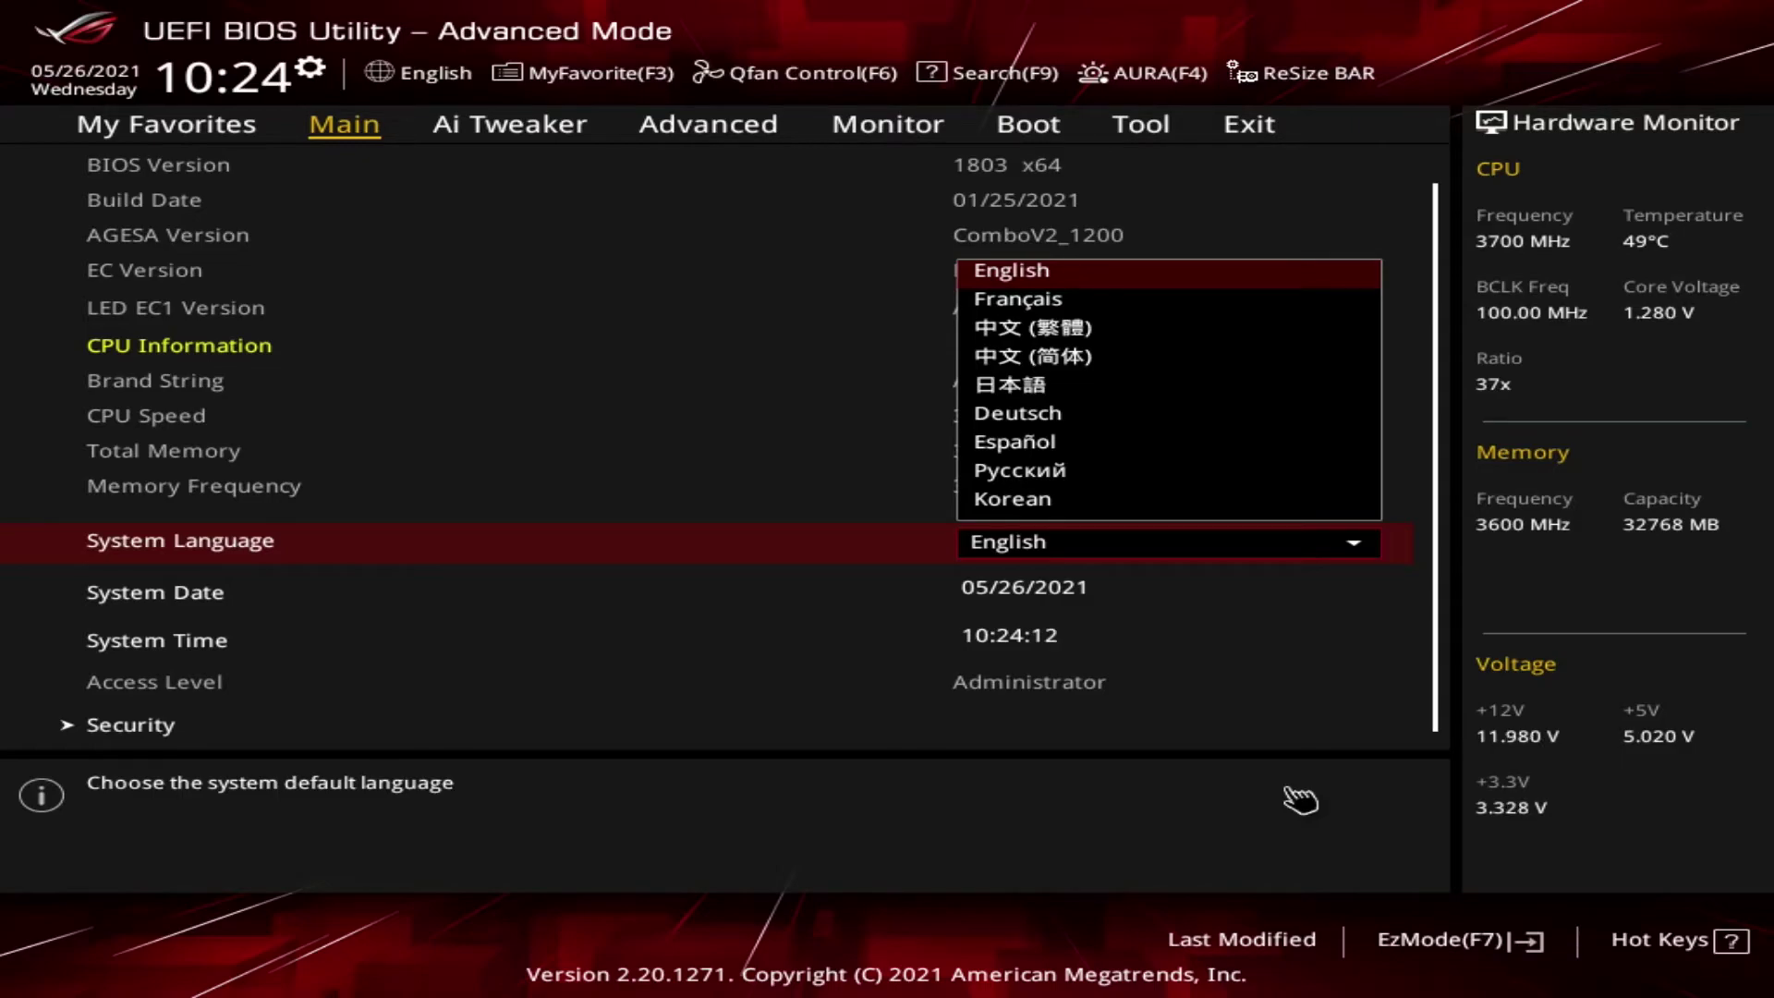
key("Down")
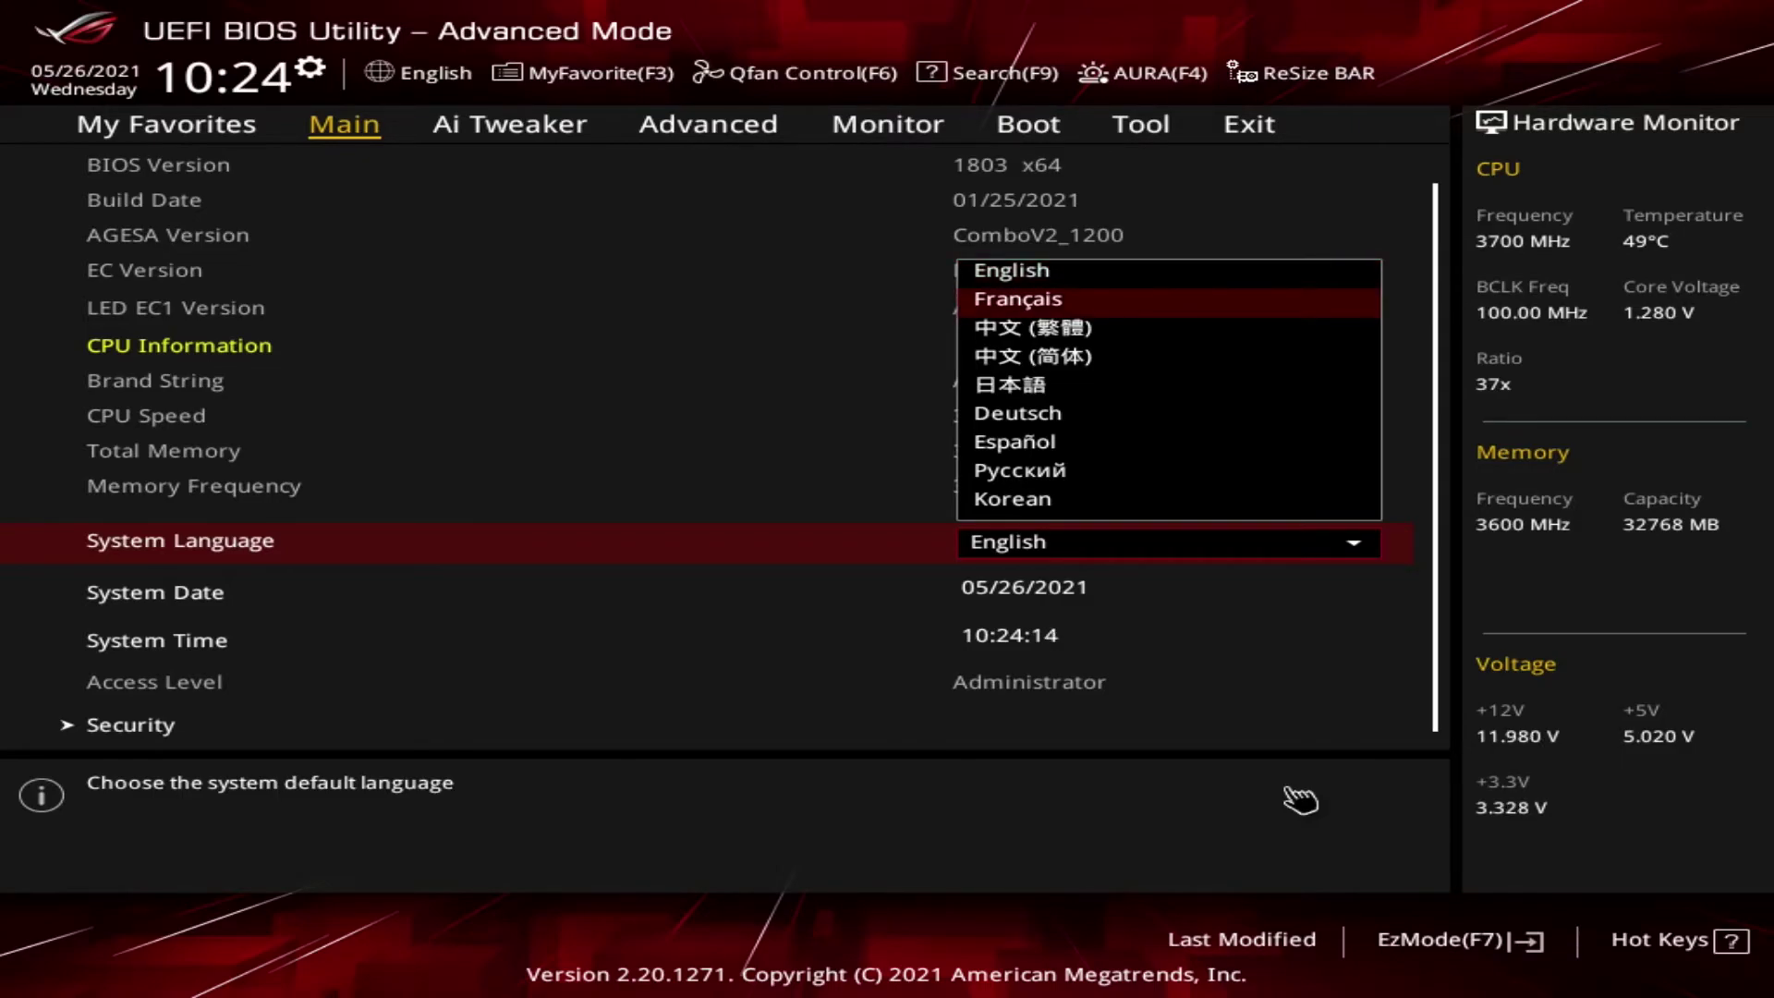
key("Return")
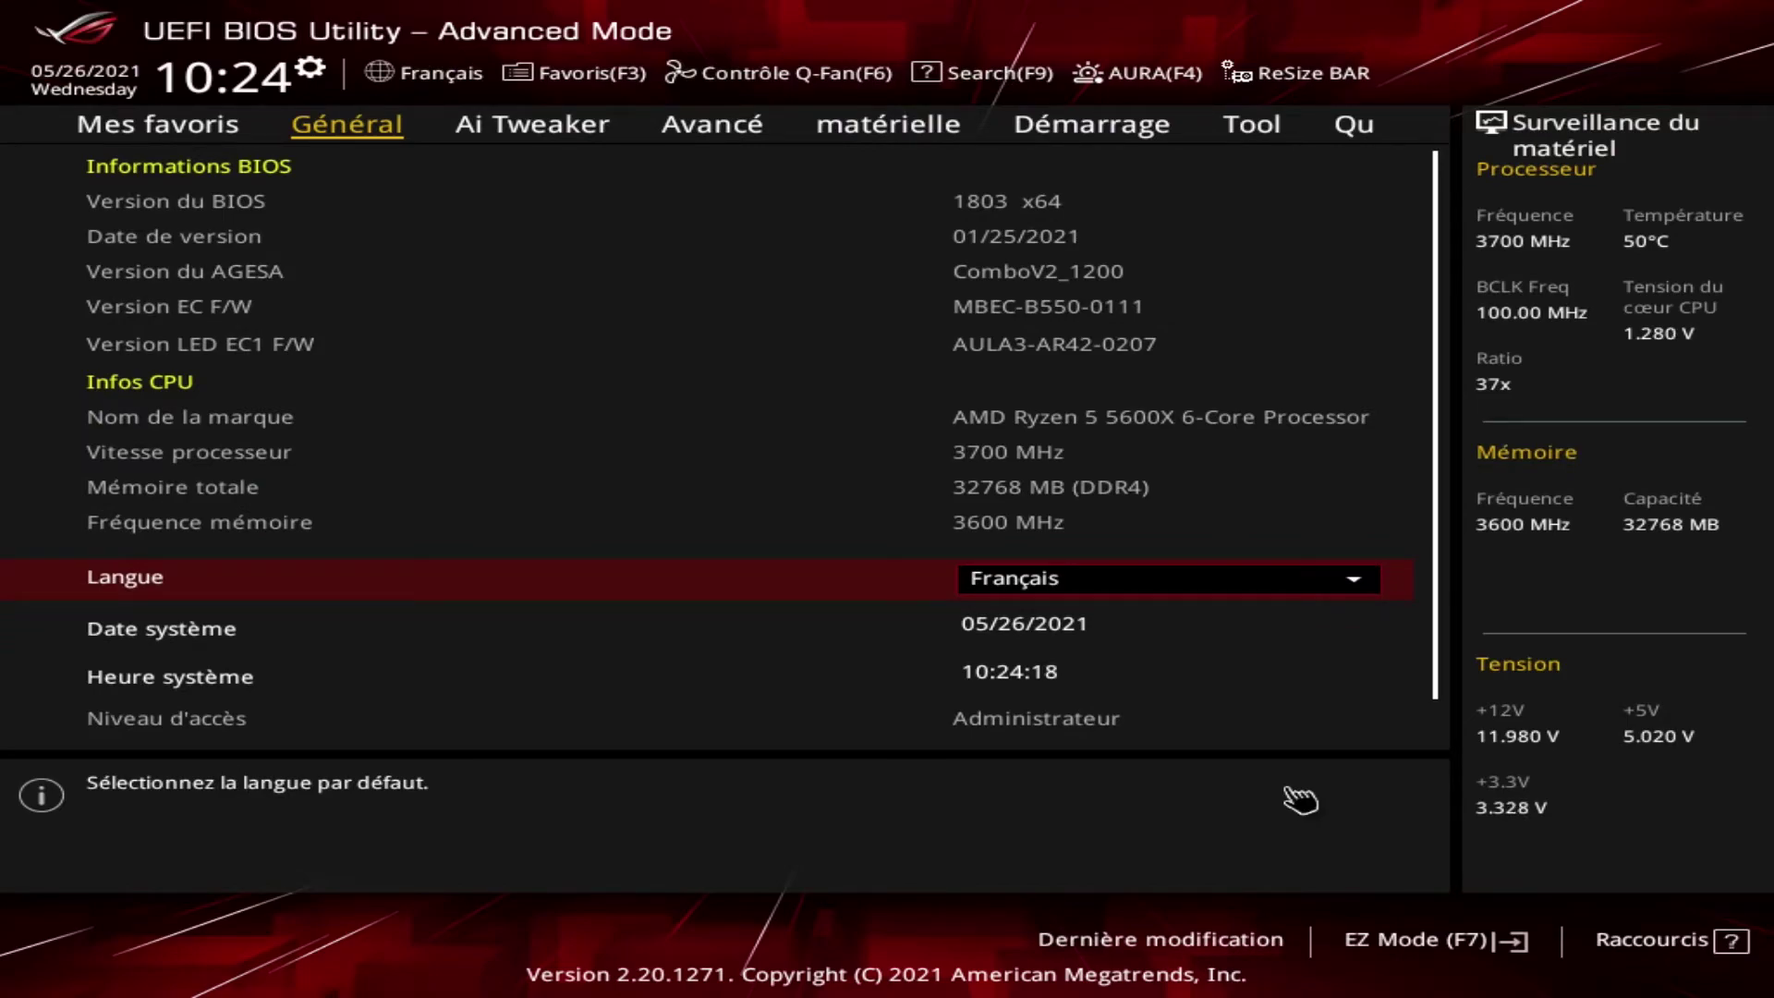
key("Return")
key("Up")
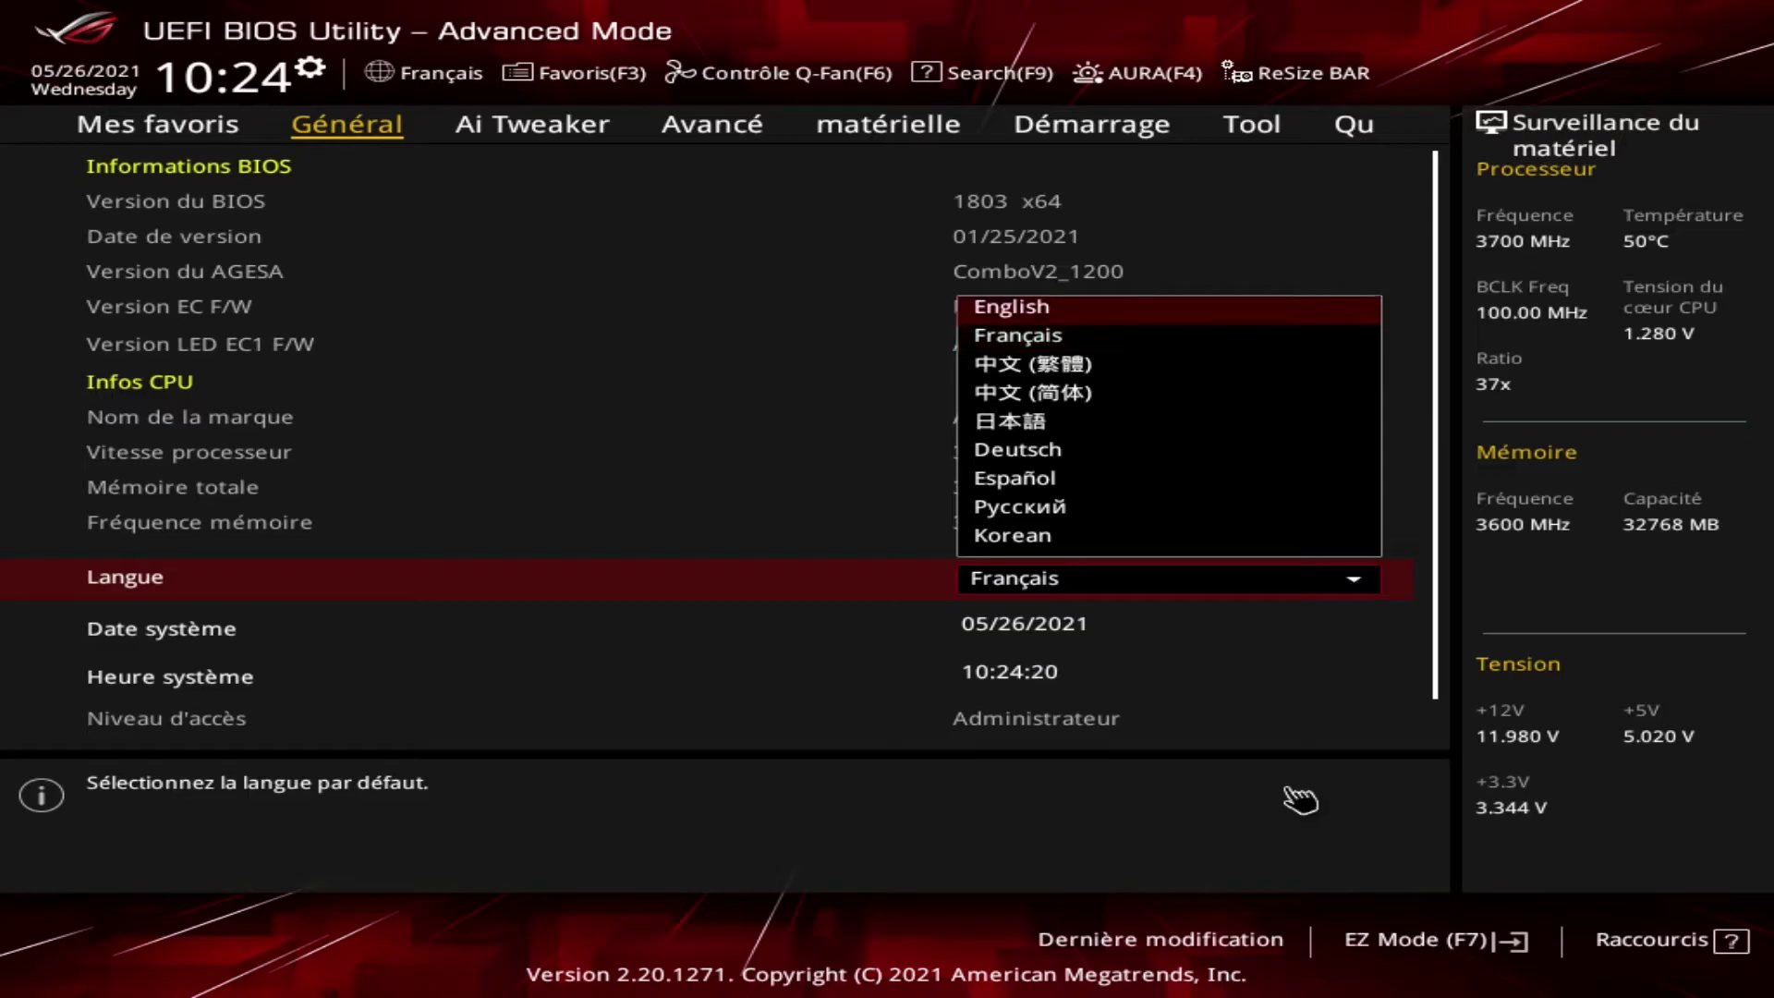
key("Return")
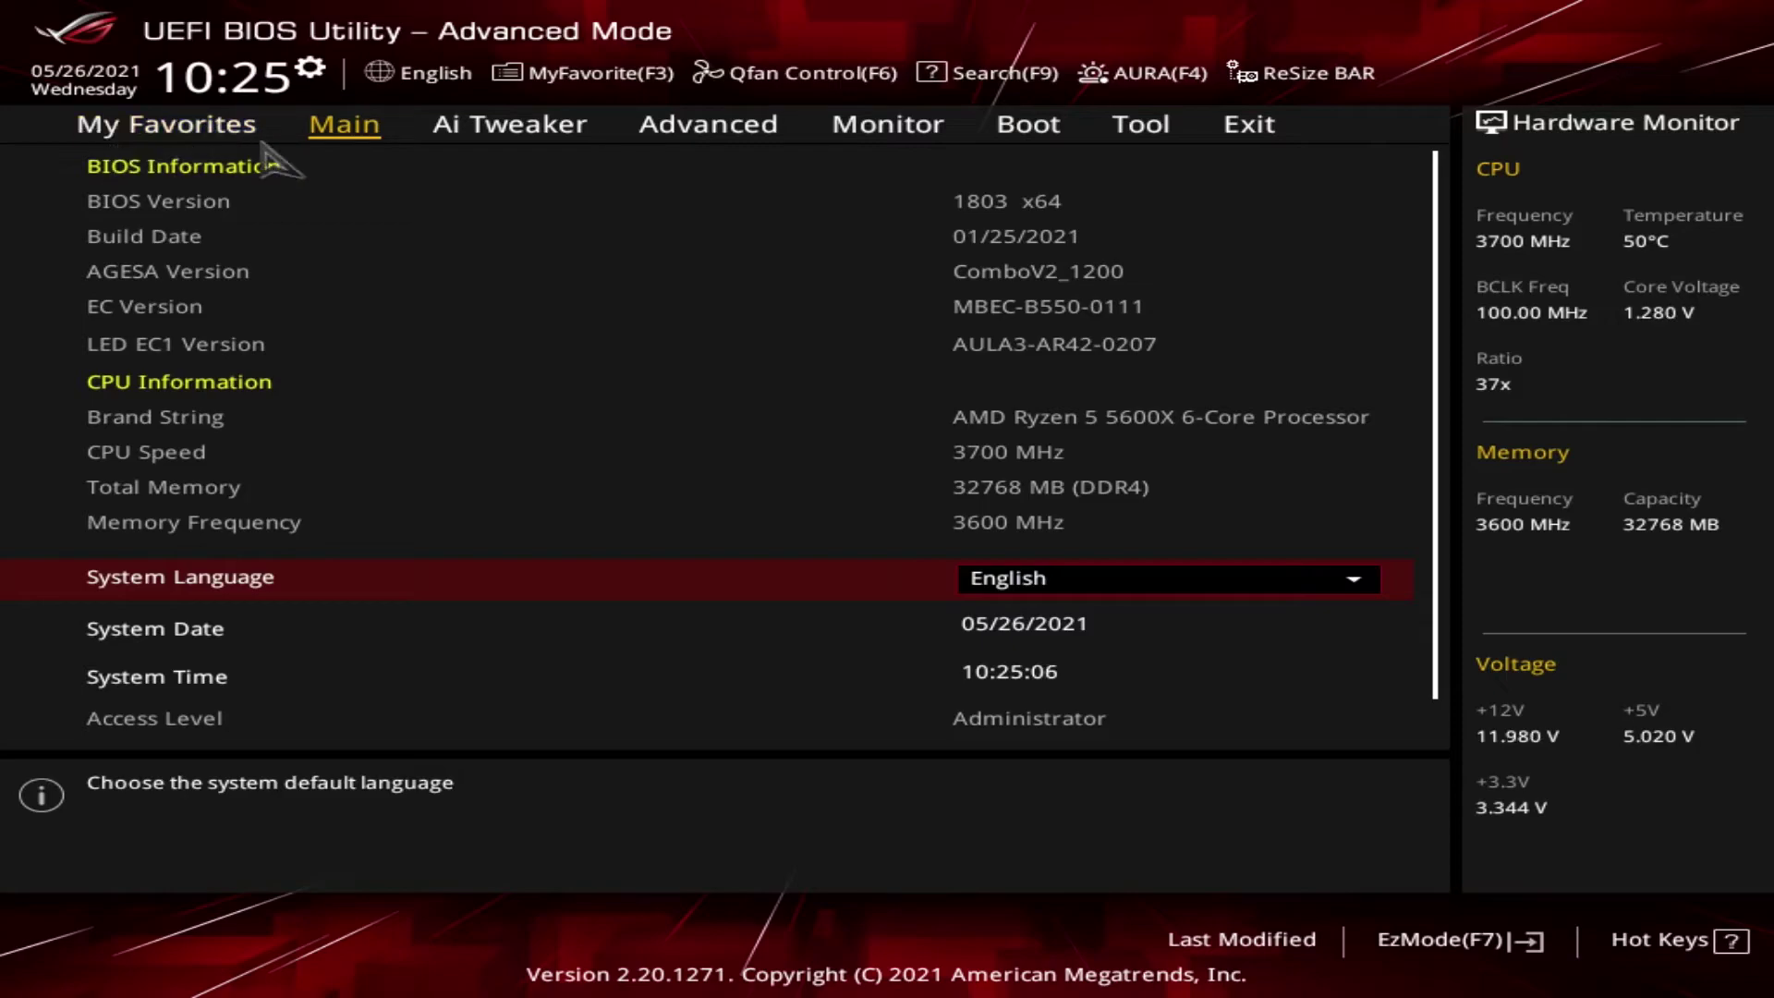
- Browse the Advanced, Monitor and Boot pages, then return to the Main page
left_click(713, 139)
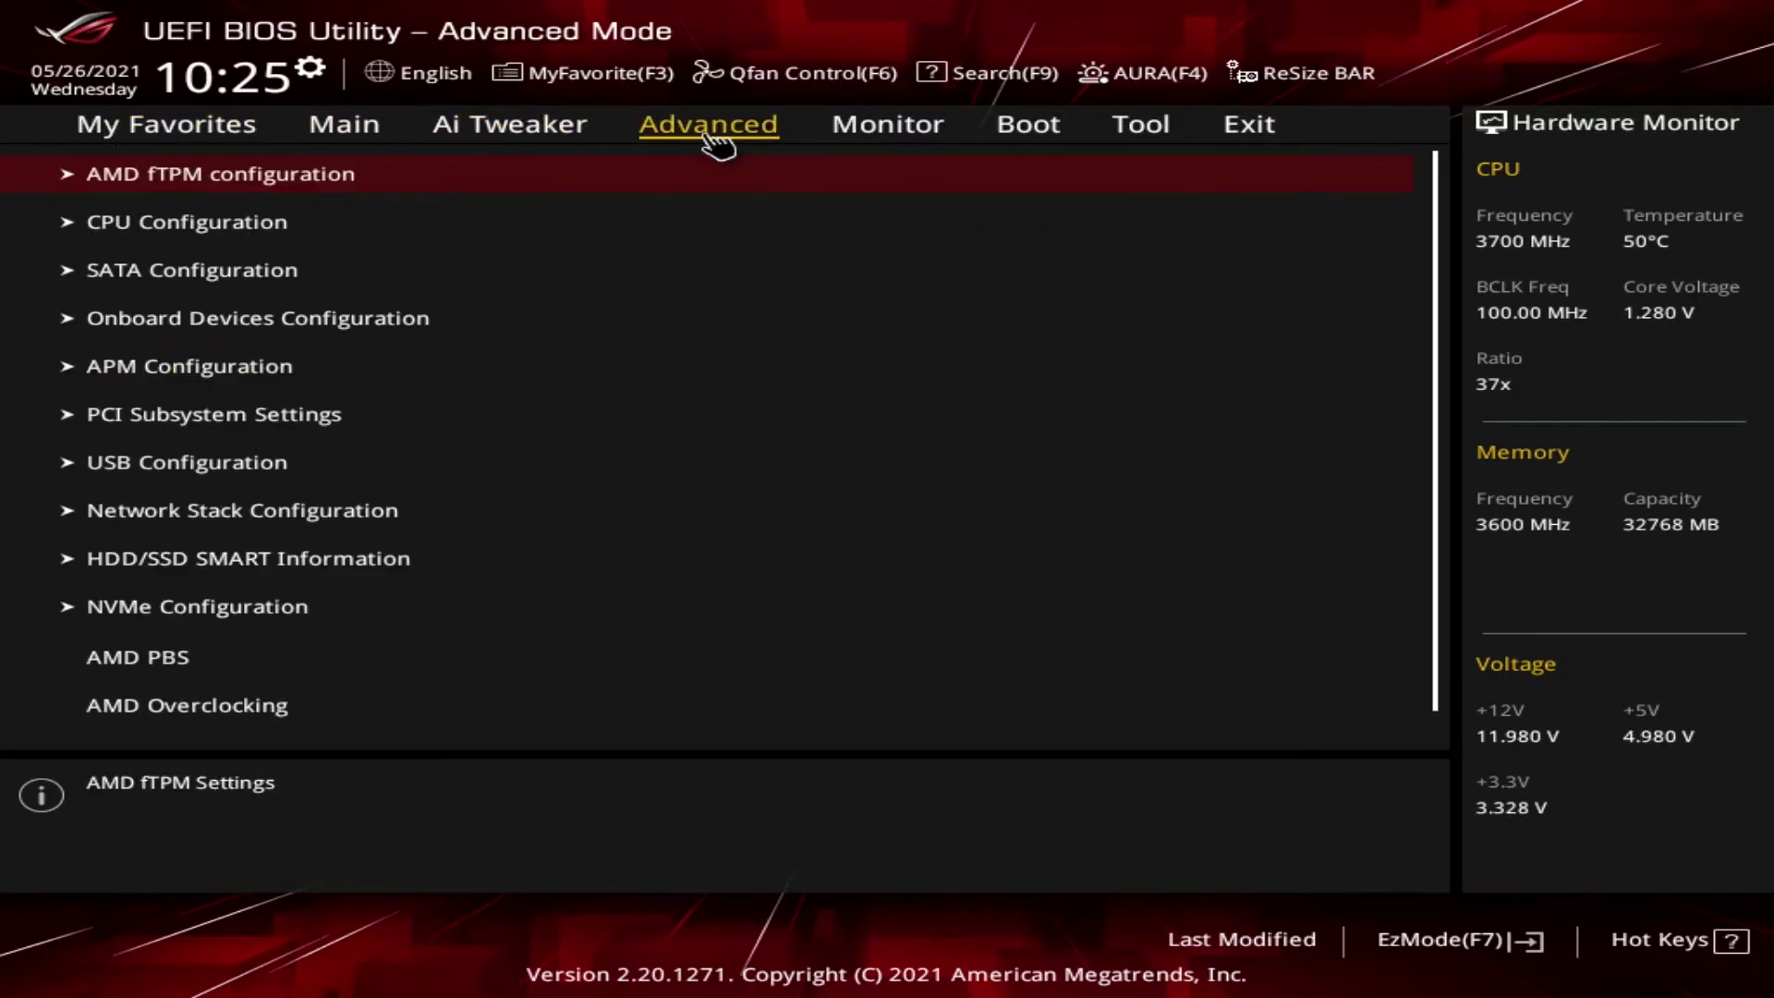
left_click(928, 137)
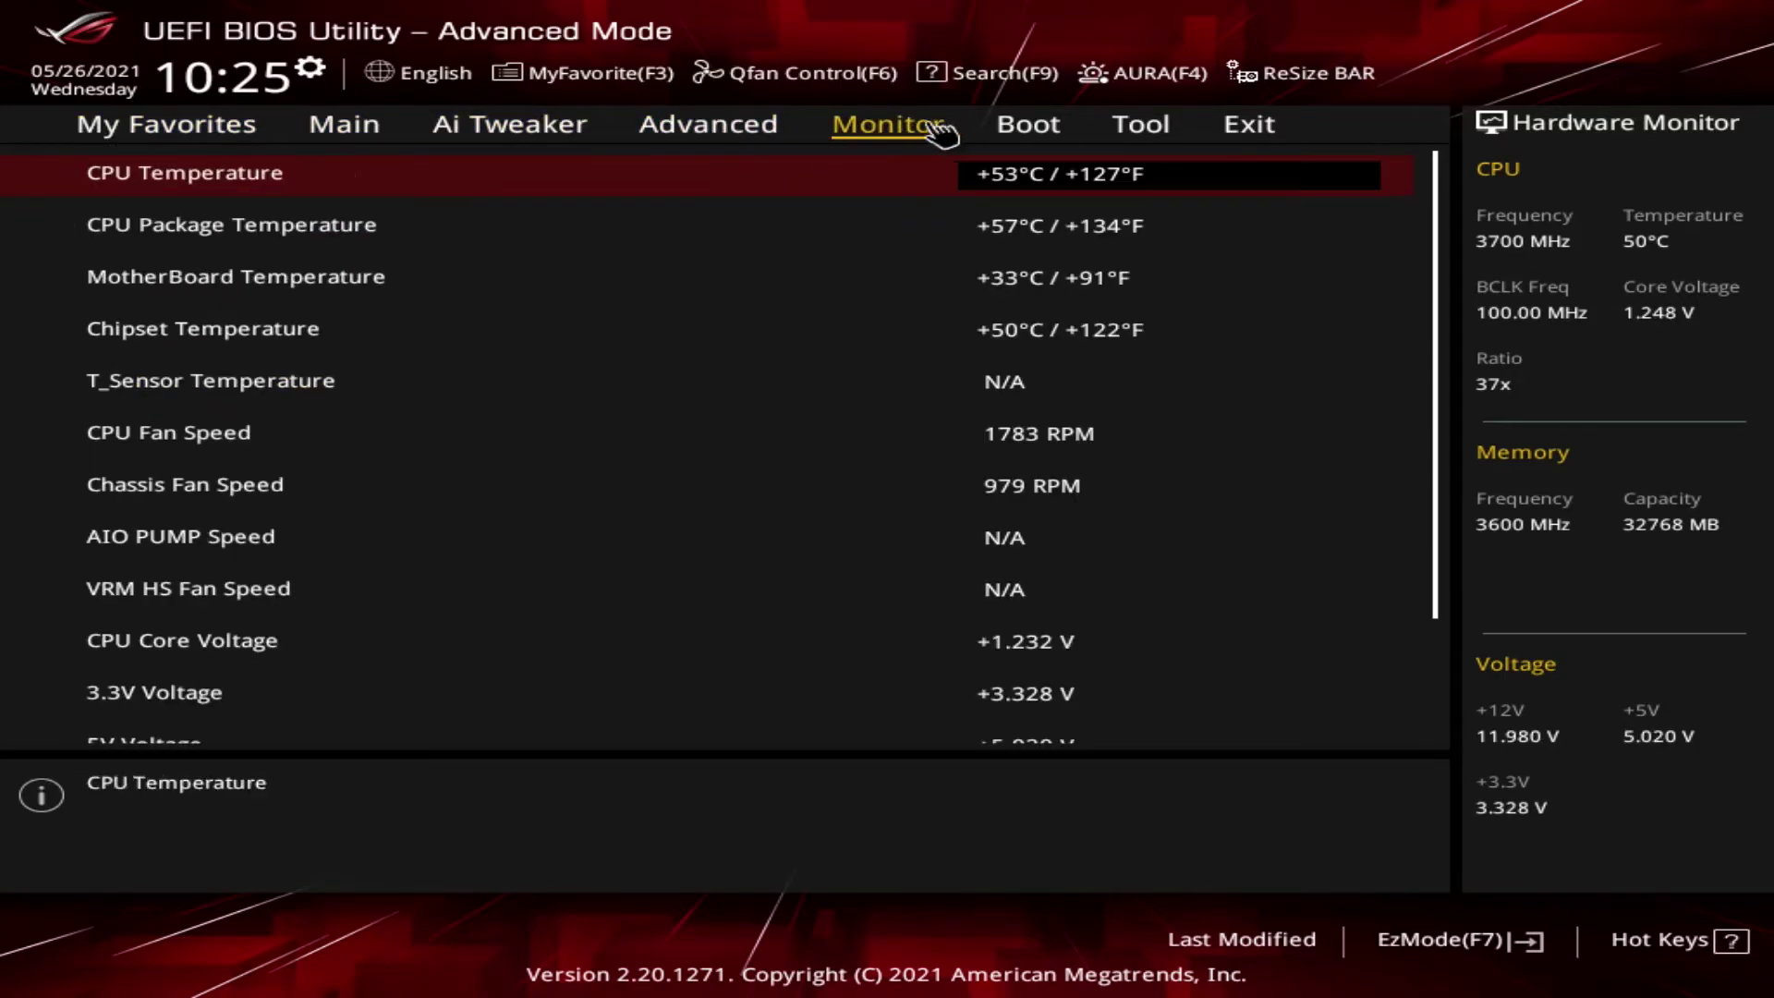
left_click(1060, 141)
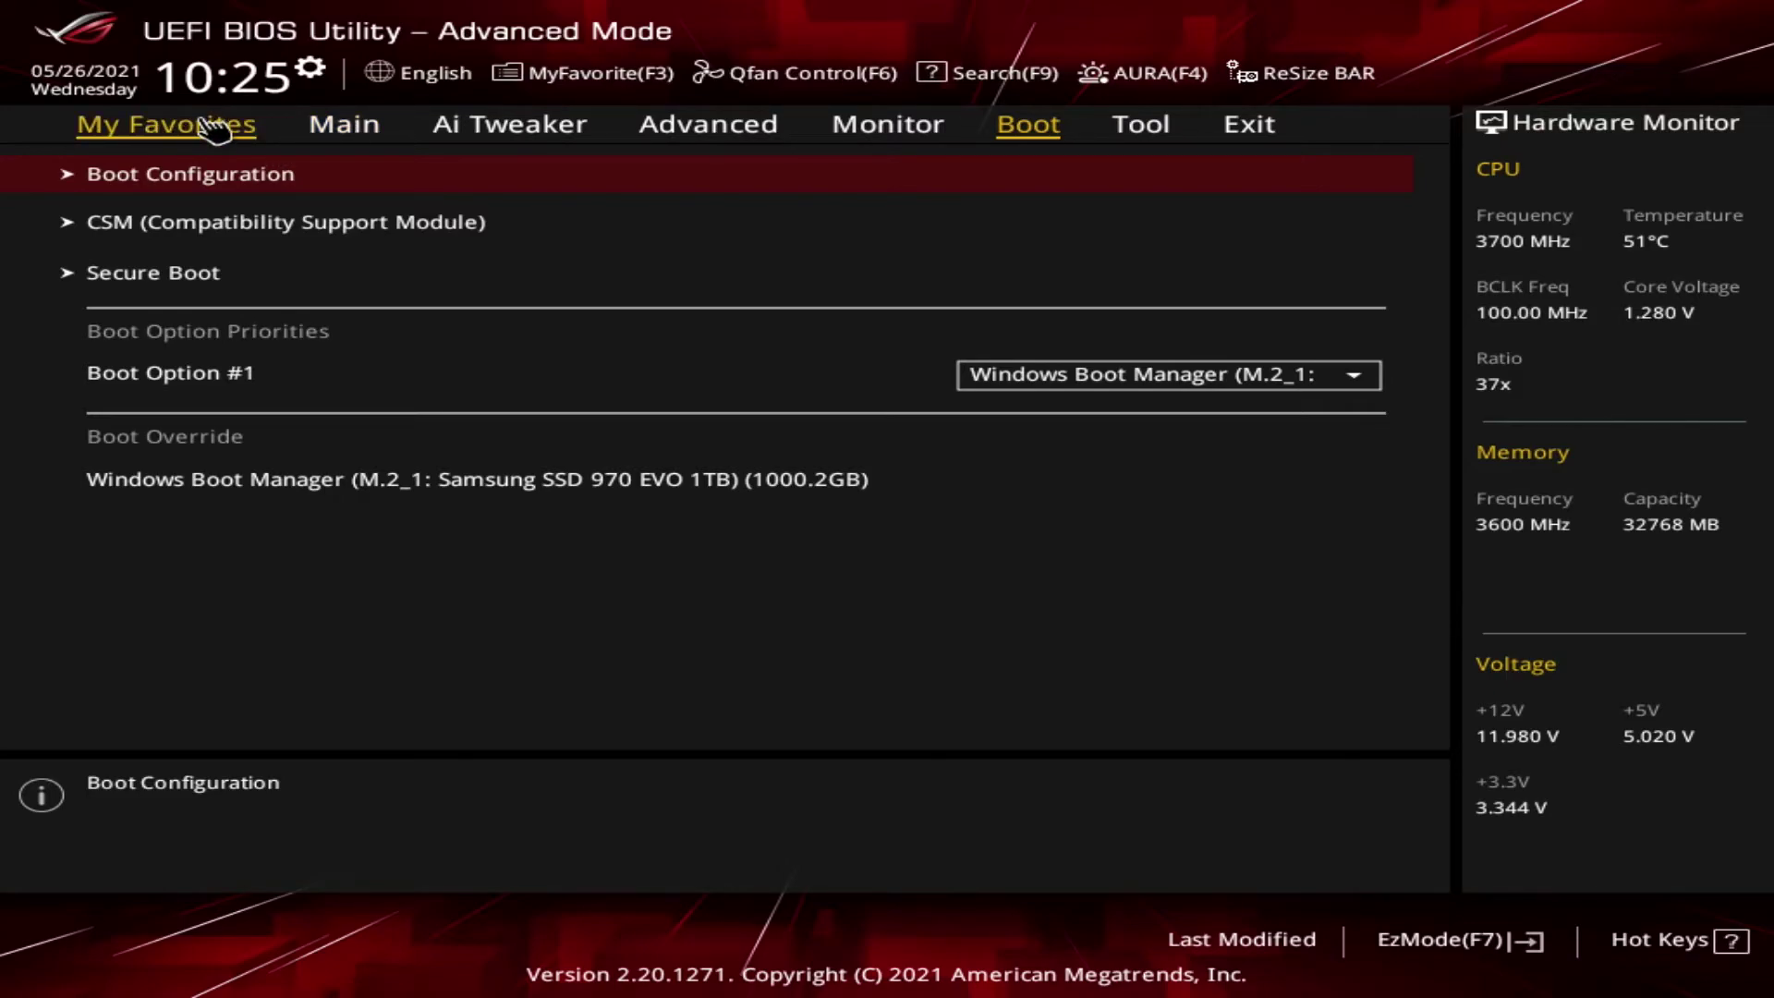
left_click(374, 134)
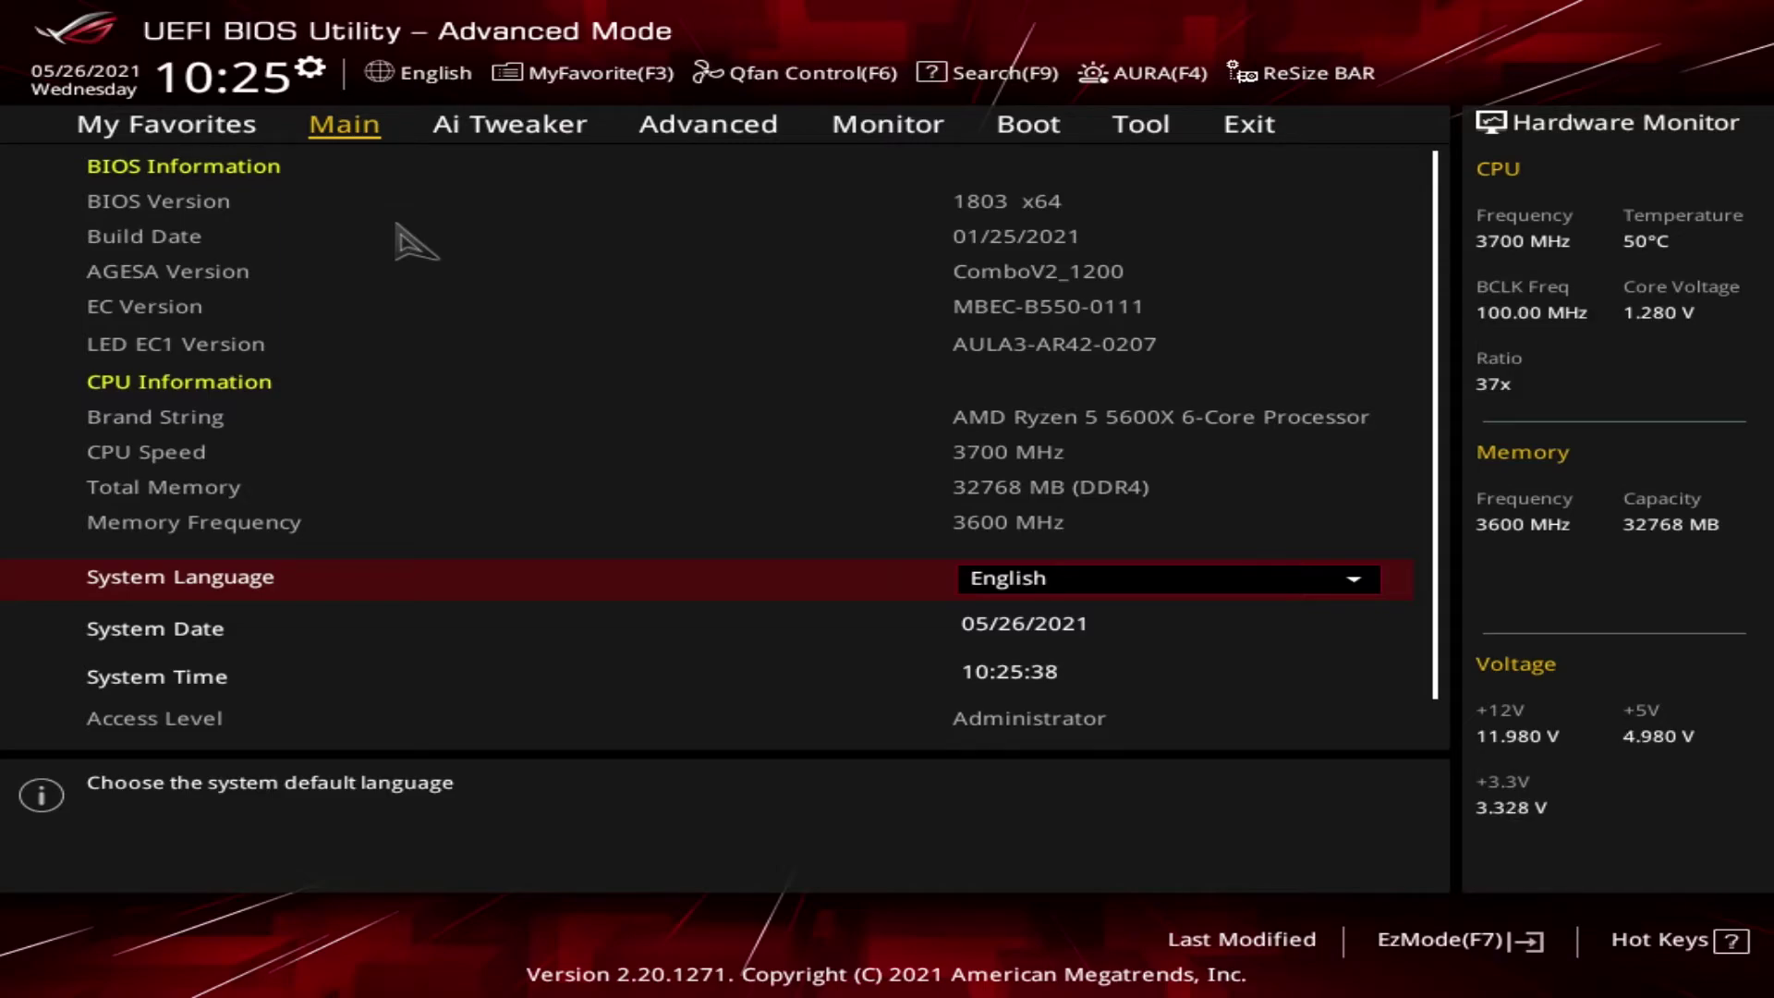
key("F7")
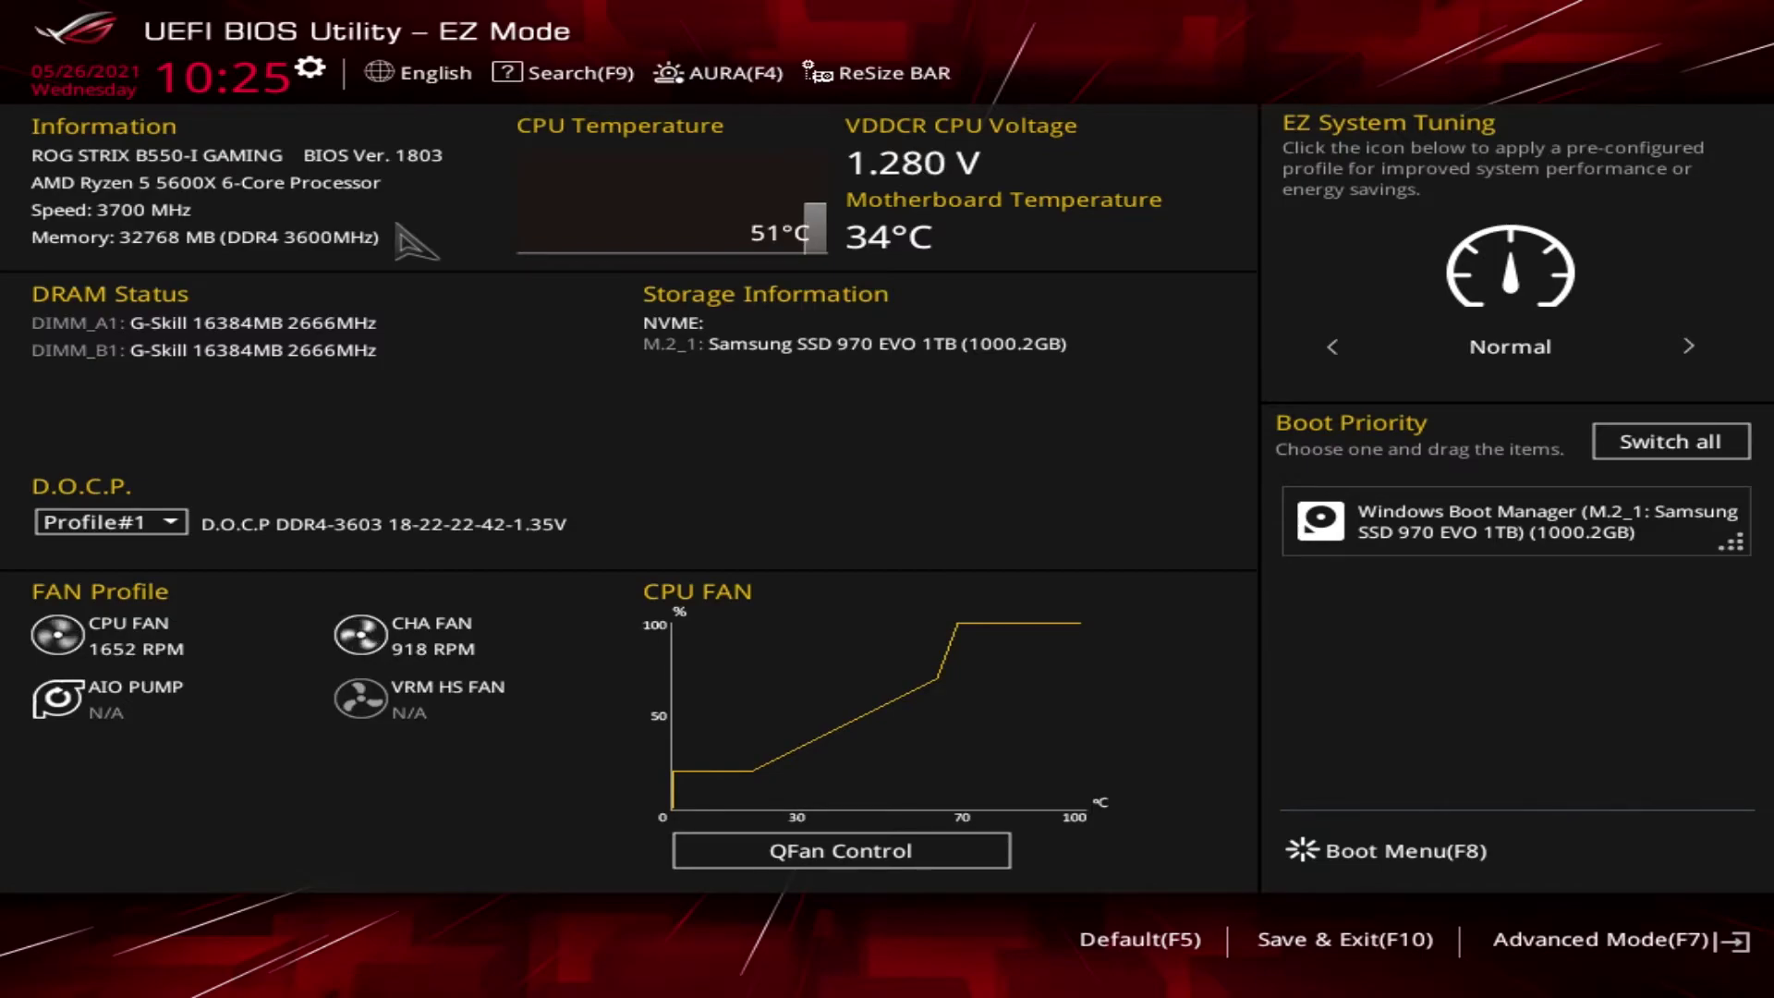
key("F7")
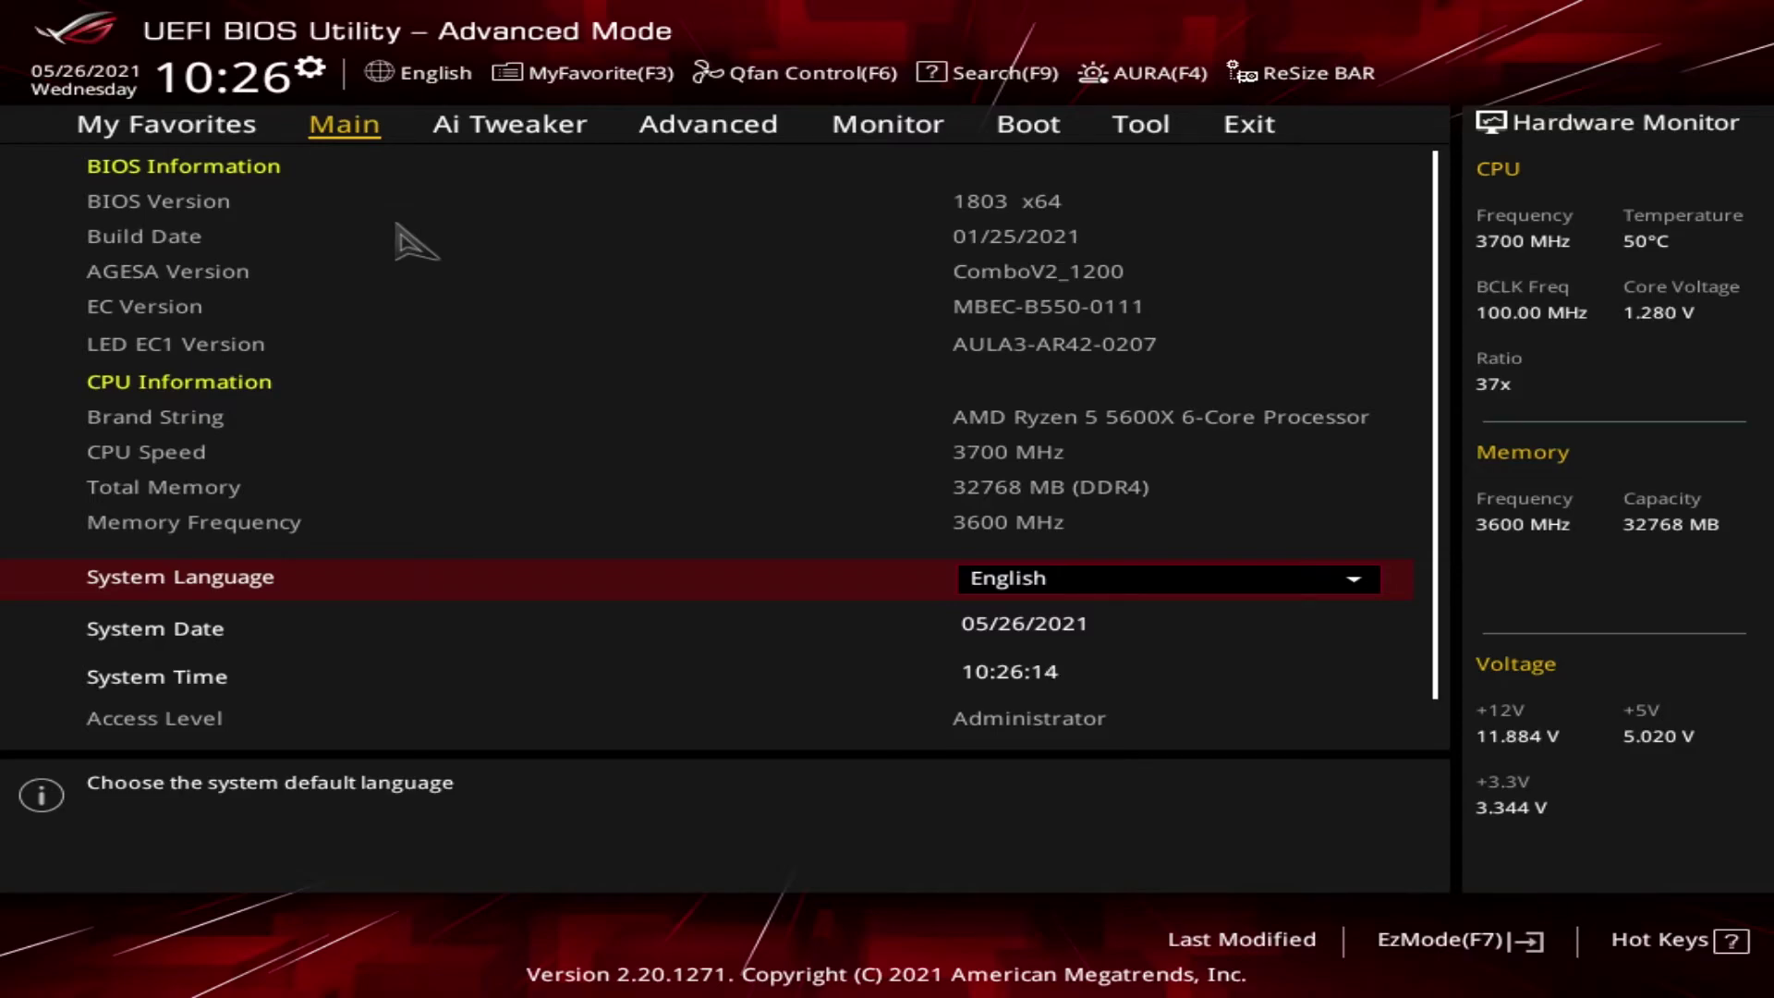
key("F1")
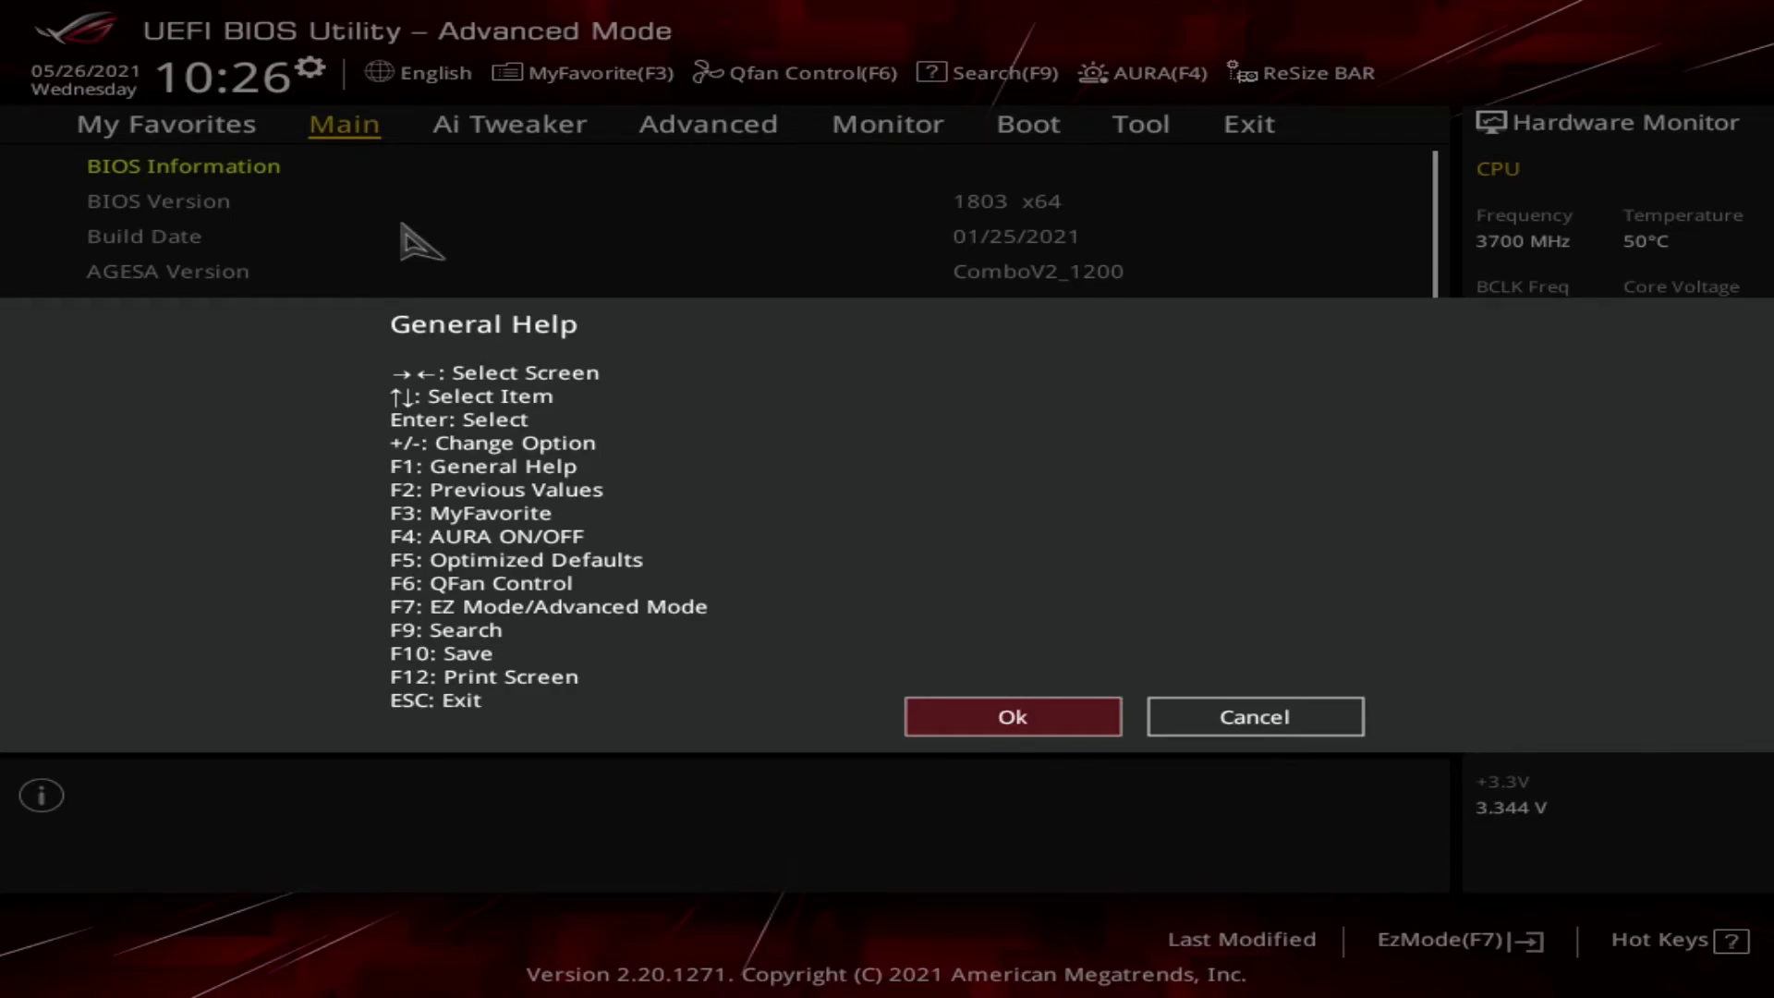
left_click(1300, 717)
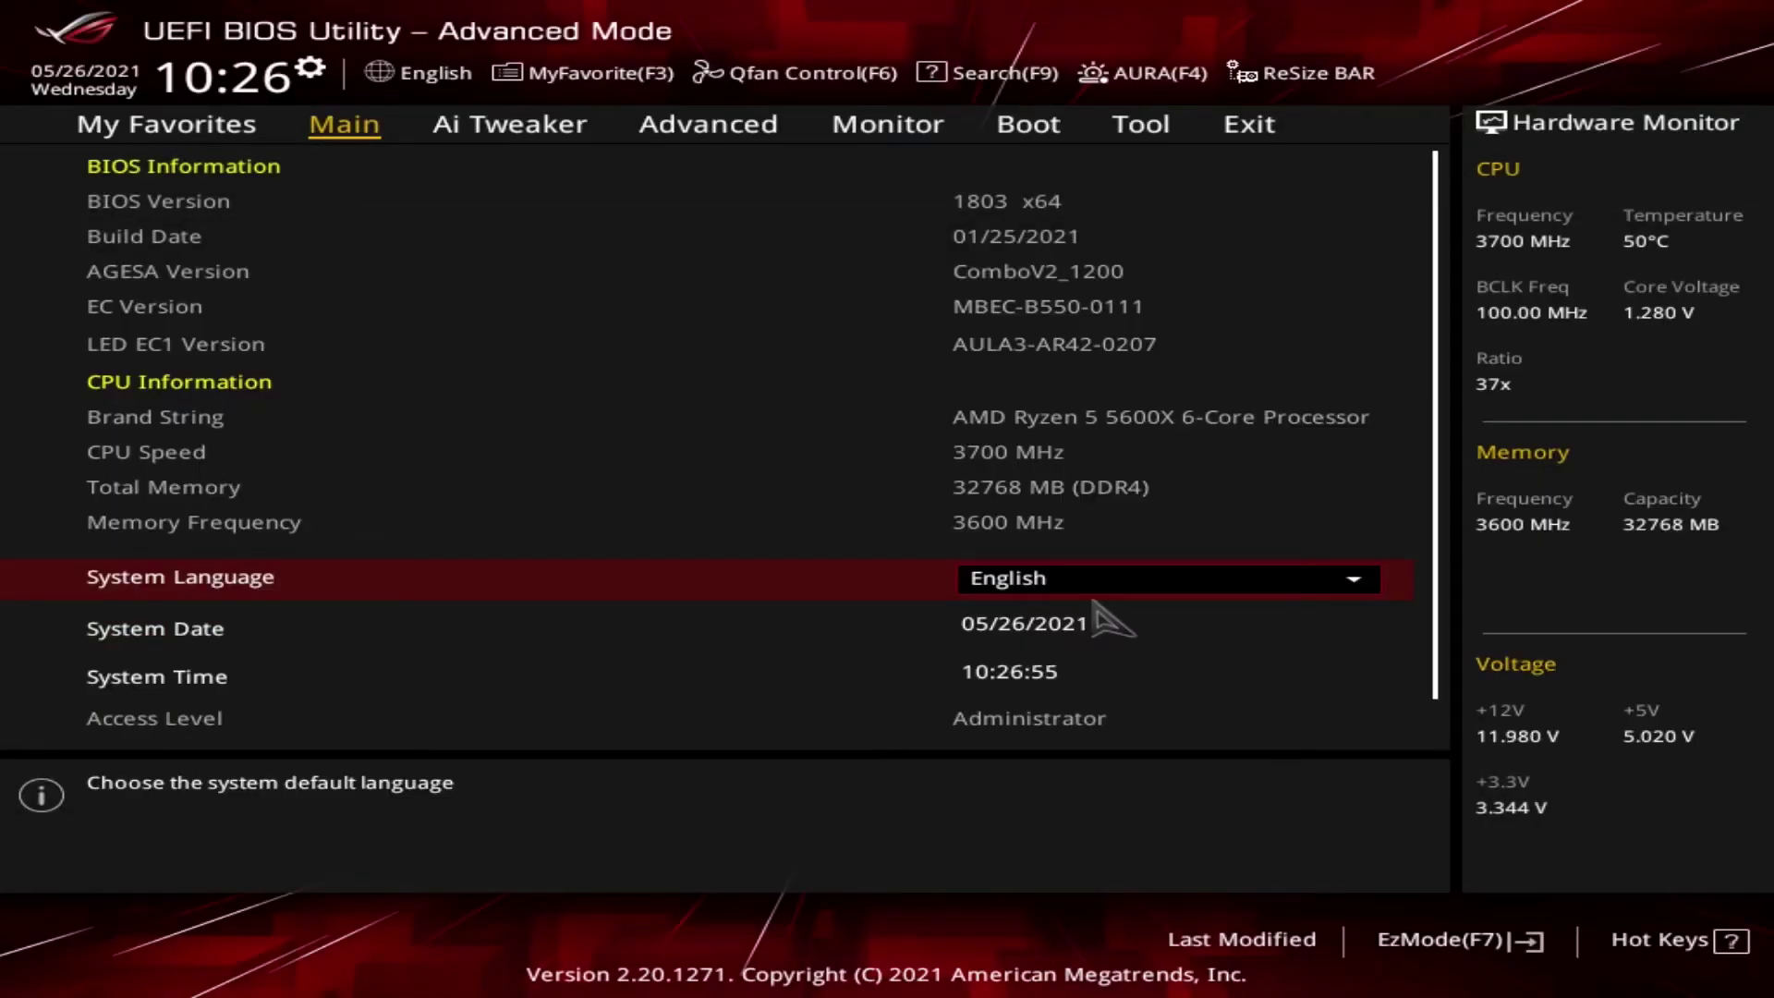
key("F9")
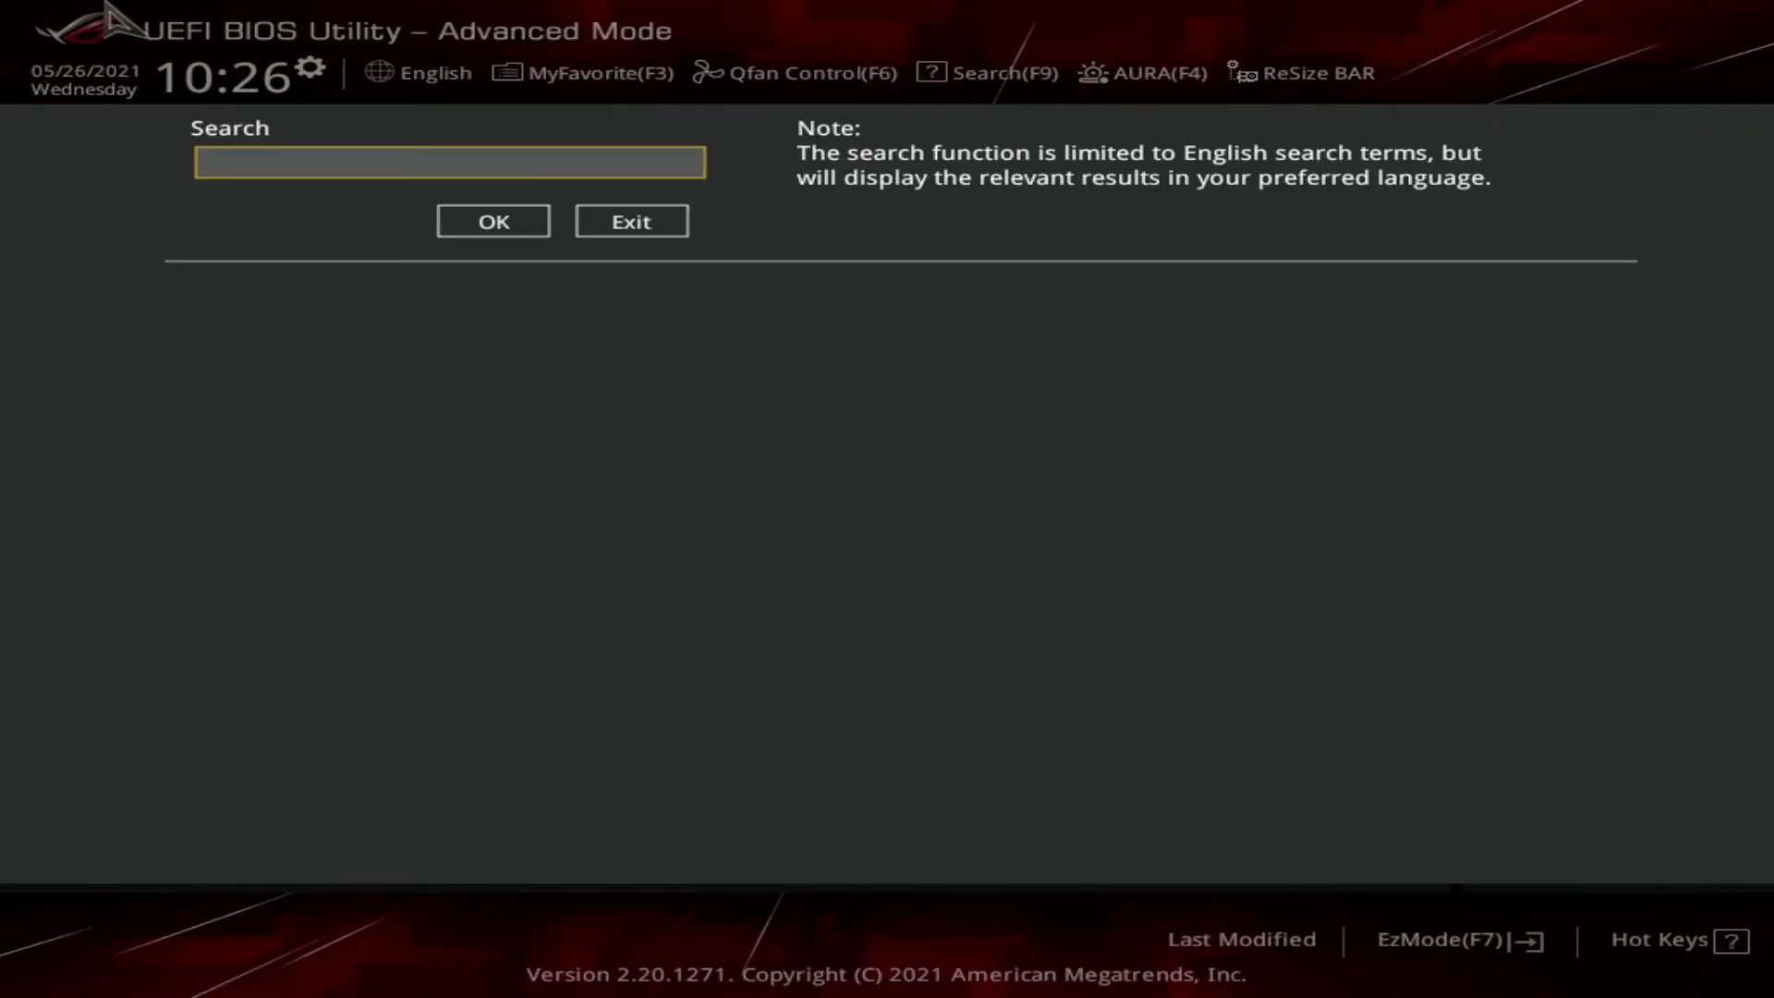
left_click(325, 172)
left_click(316, 184)
type("presd")
key("BackSpace")
key("BackSpace")
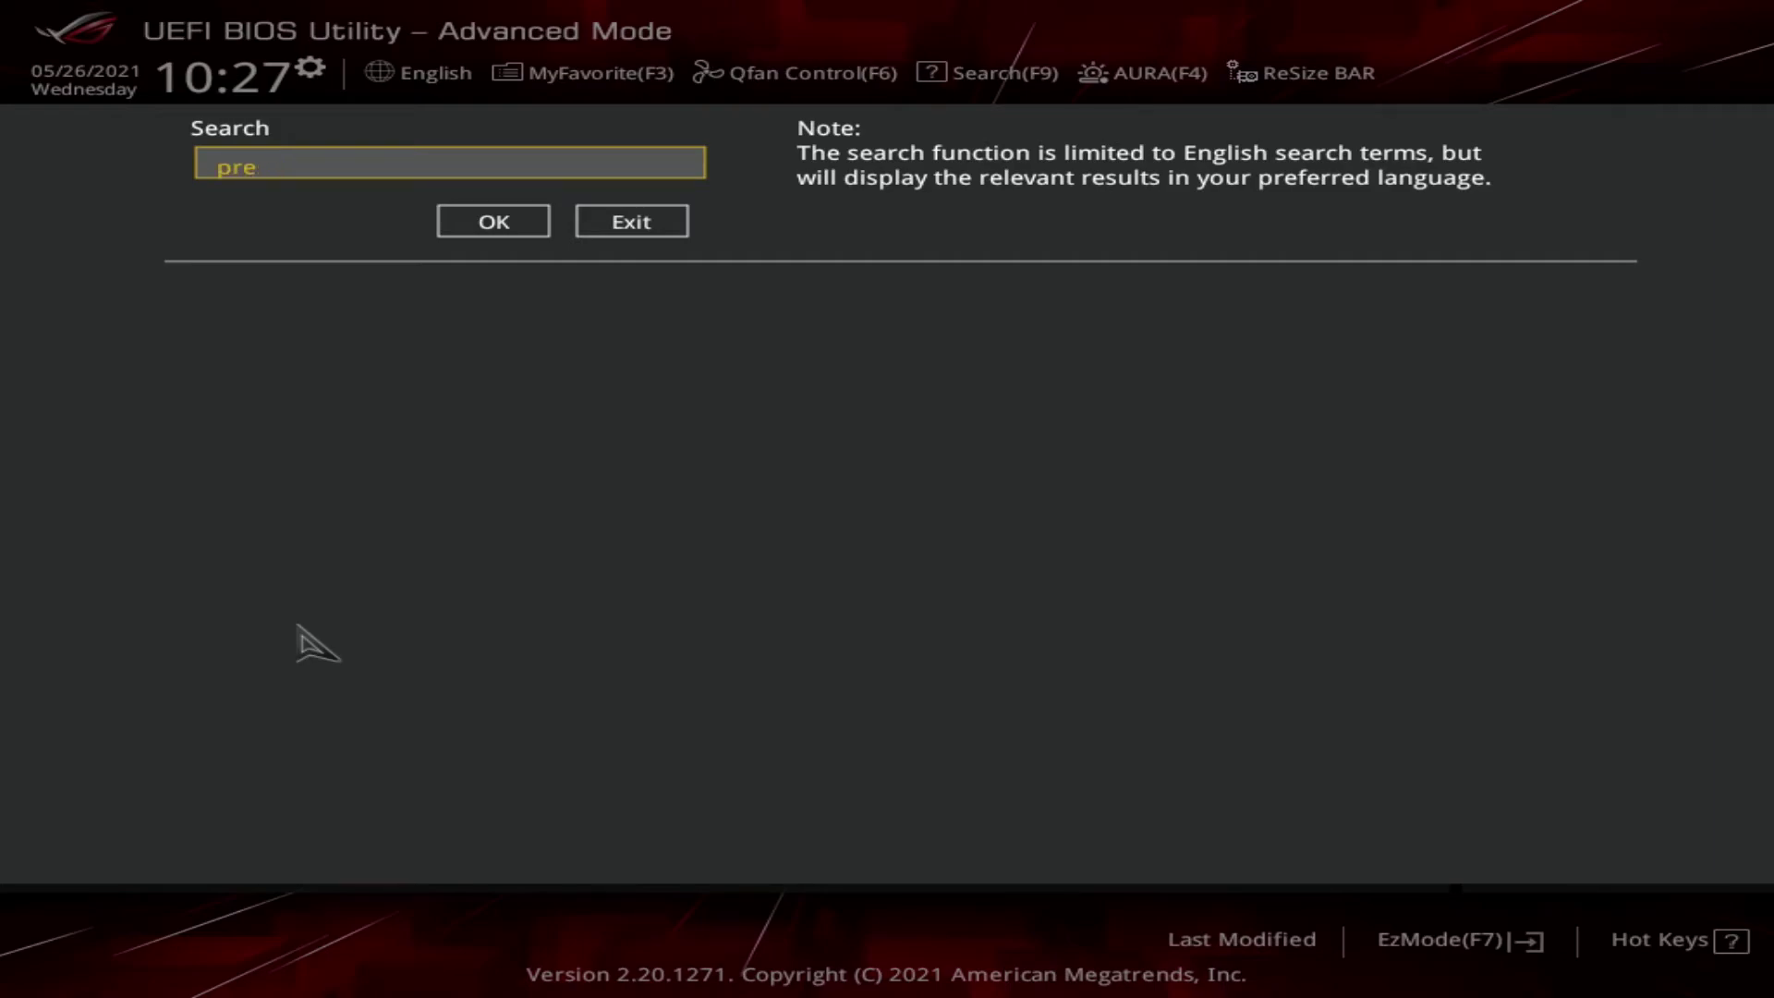
type("cision boost")
key("Return")
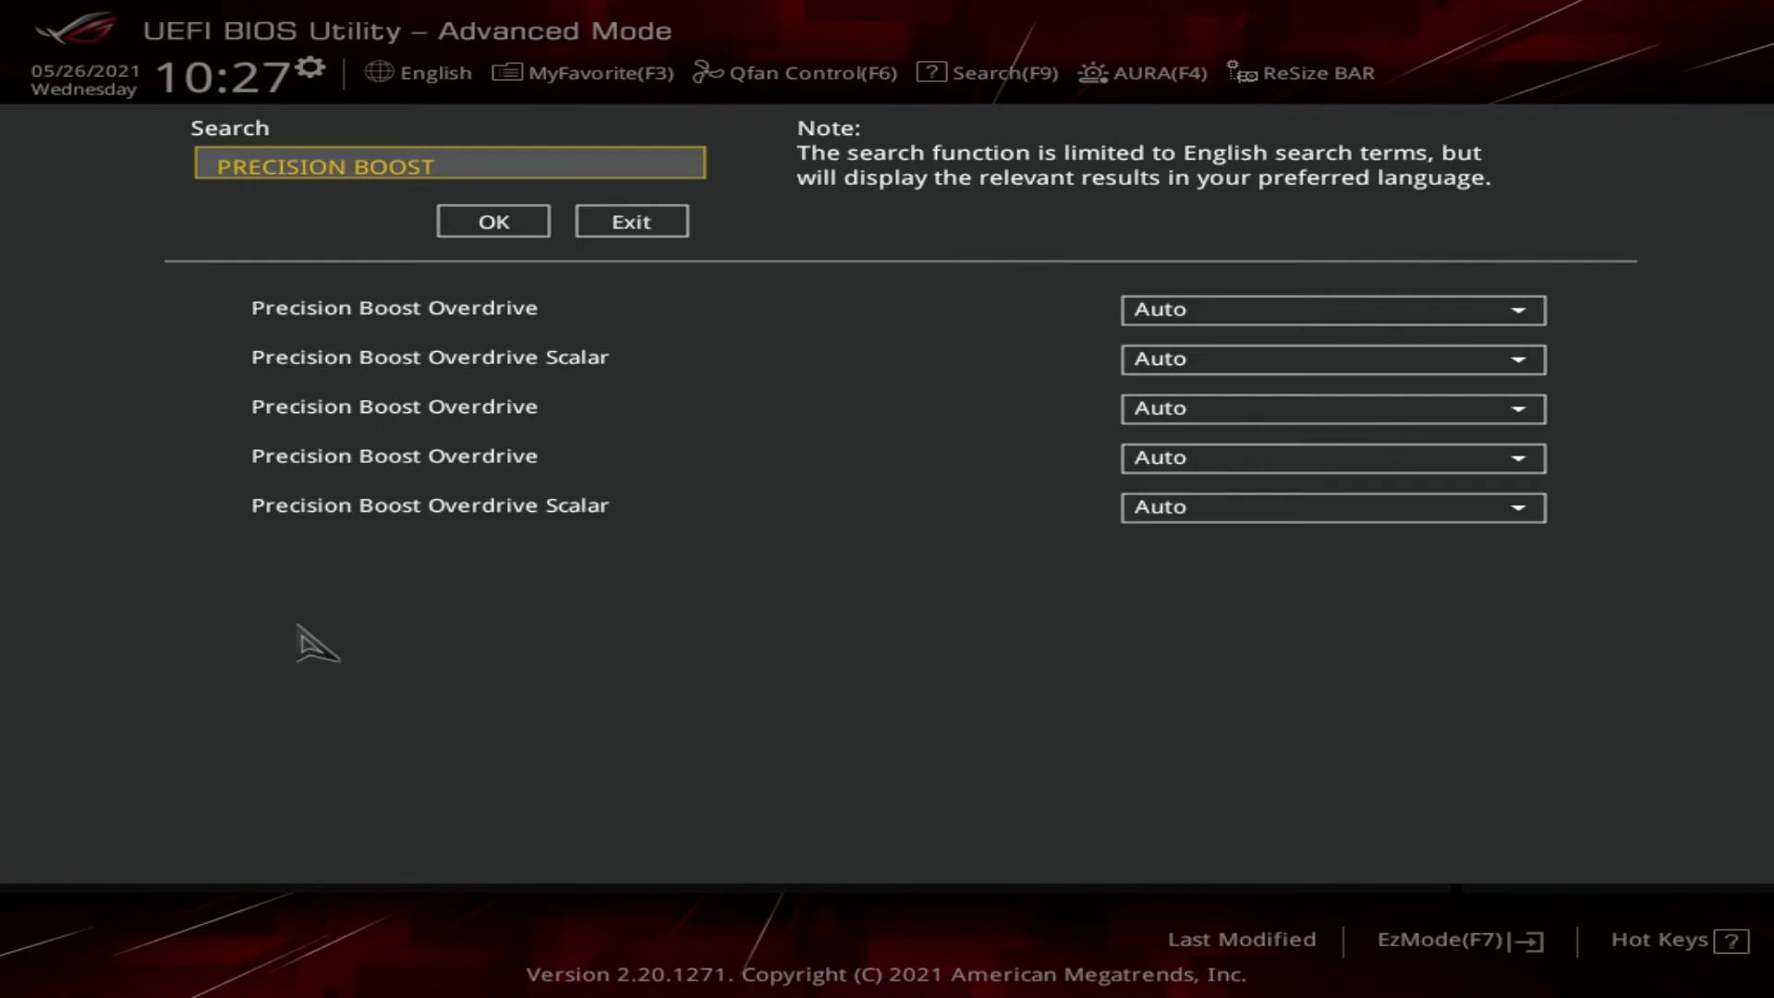
key("Escape")
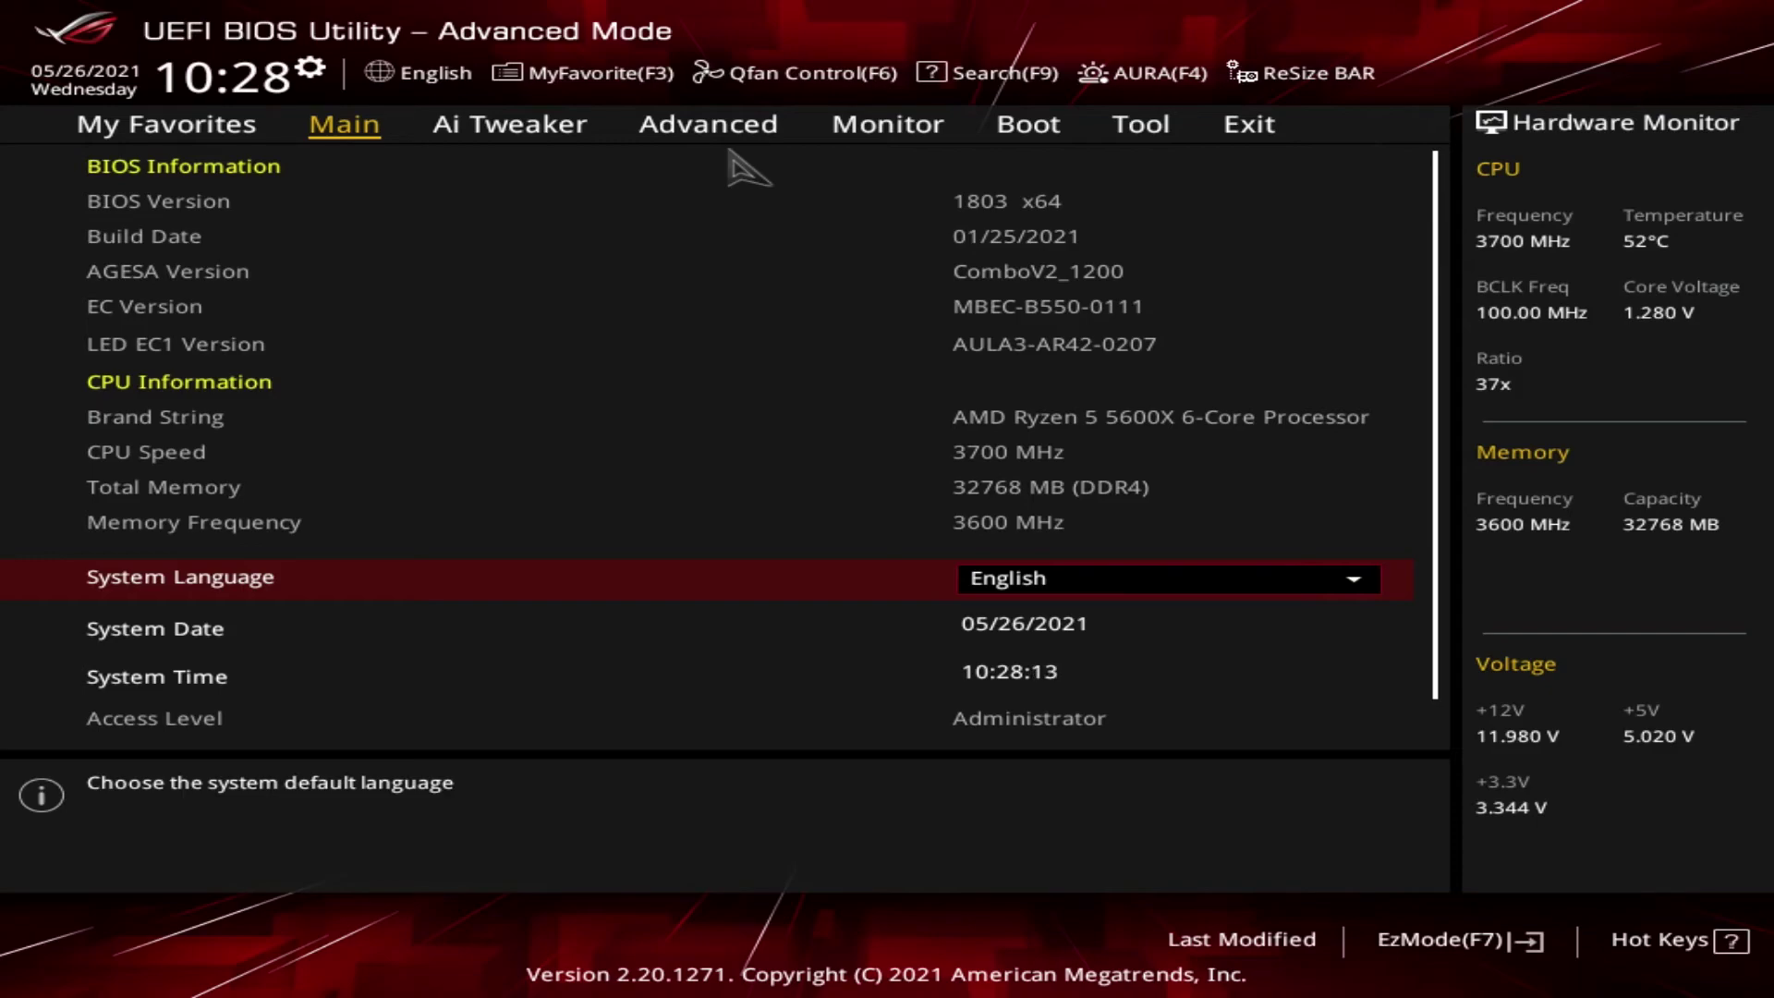
- Open the General Help hotkey list with F1
key("F1")
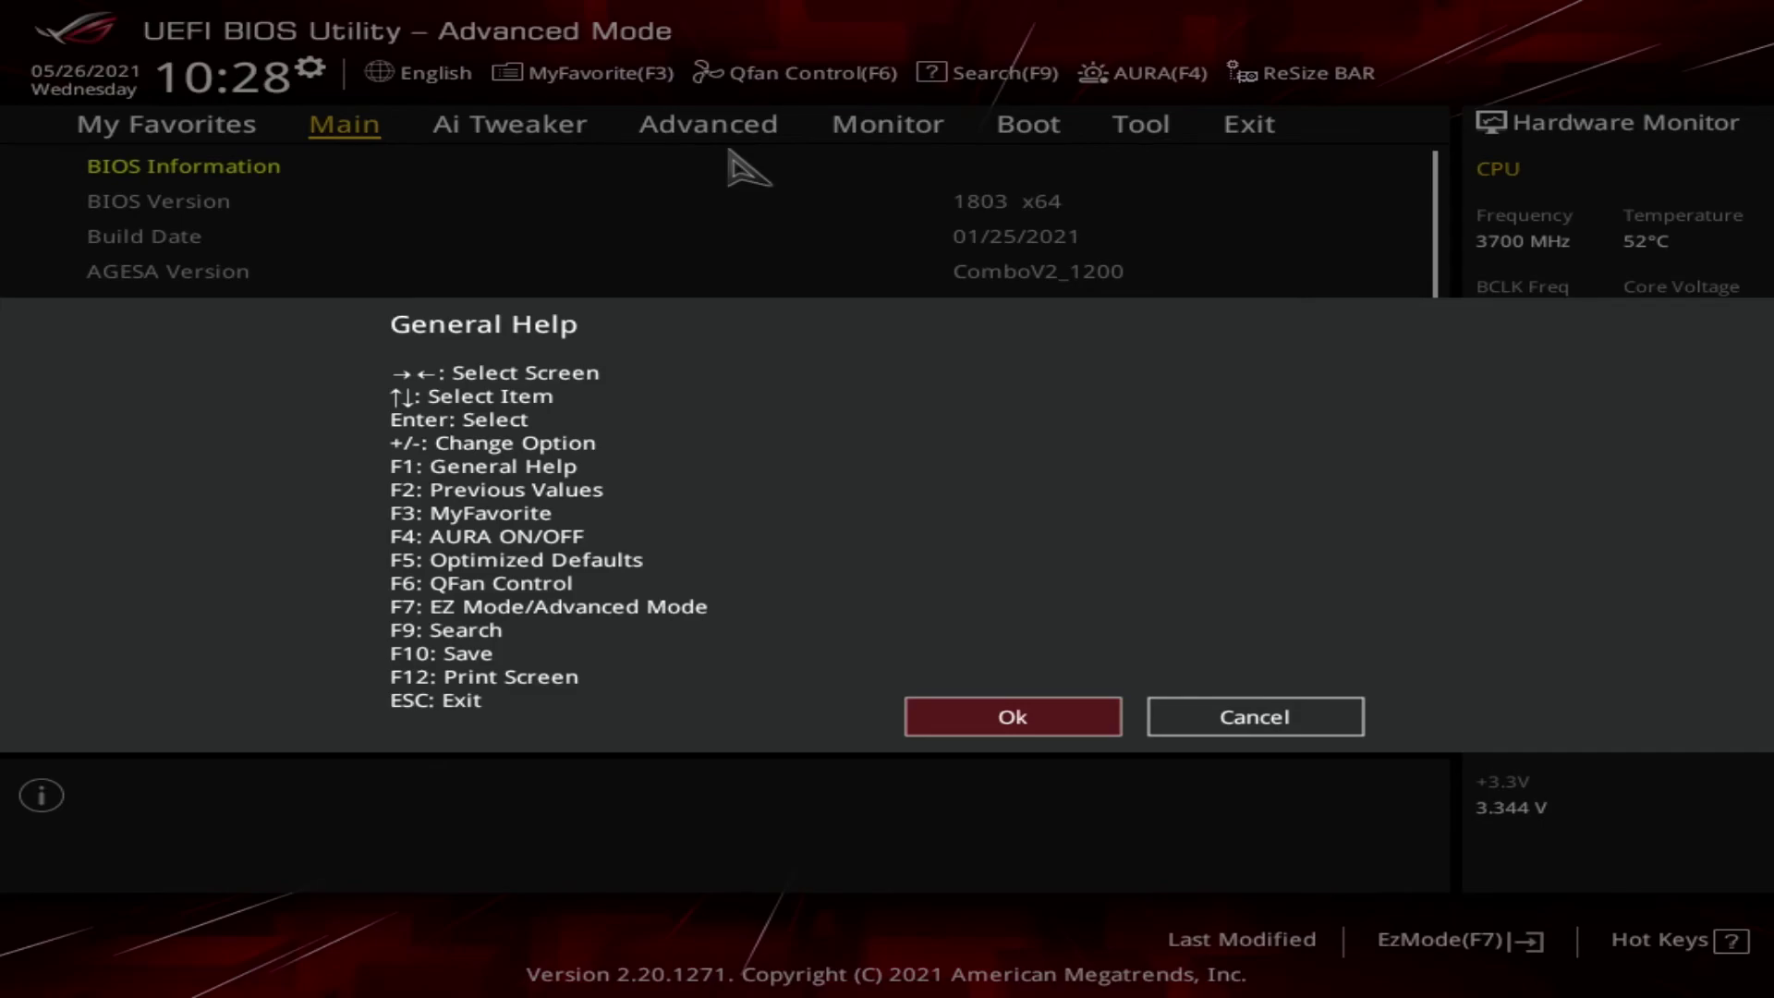
- Close the General Help hotkey list to reveal the Main page
key("Return")
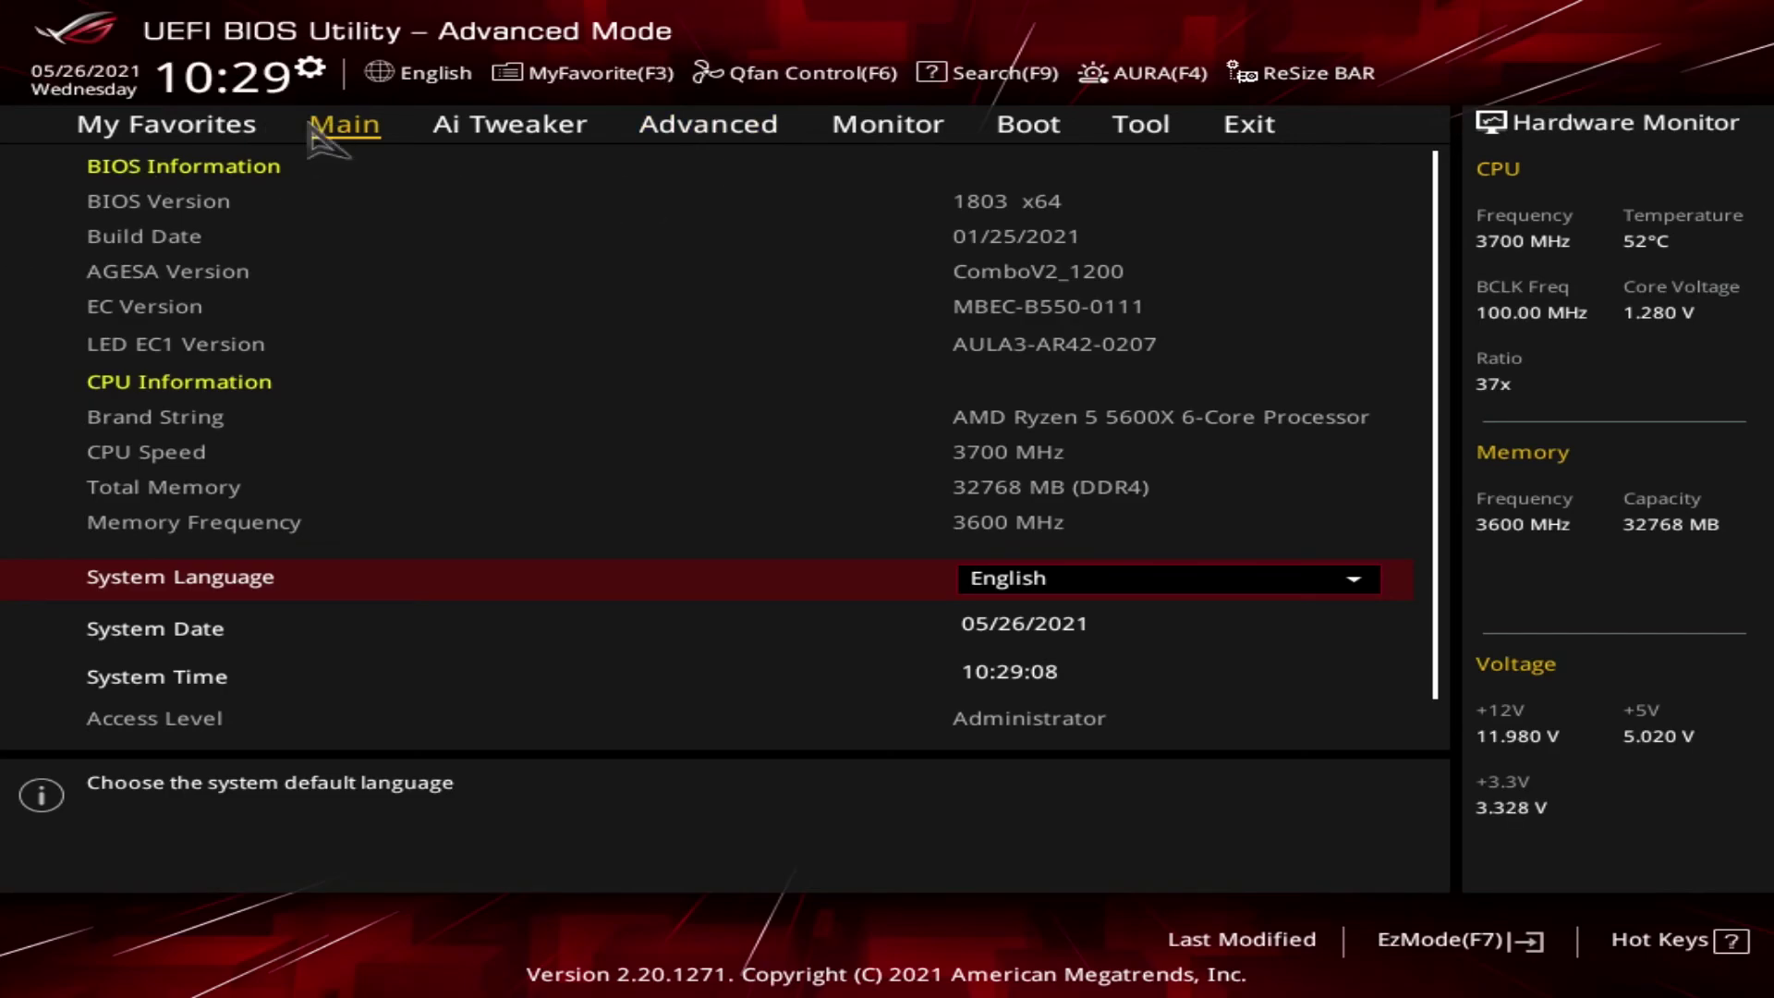
left_click(242, 131)
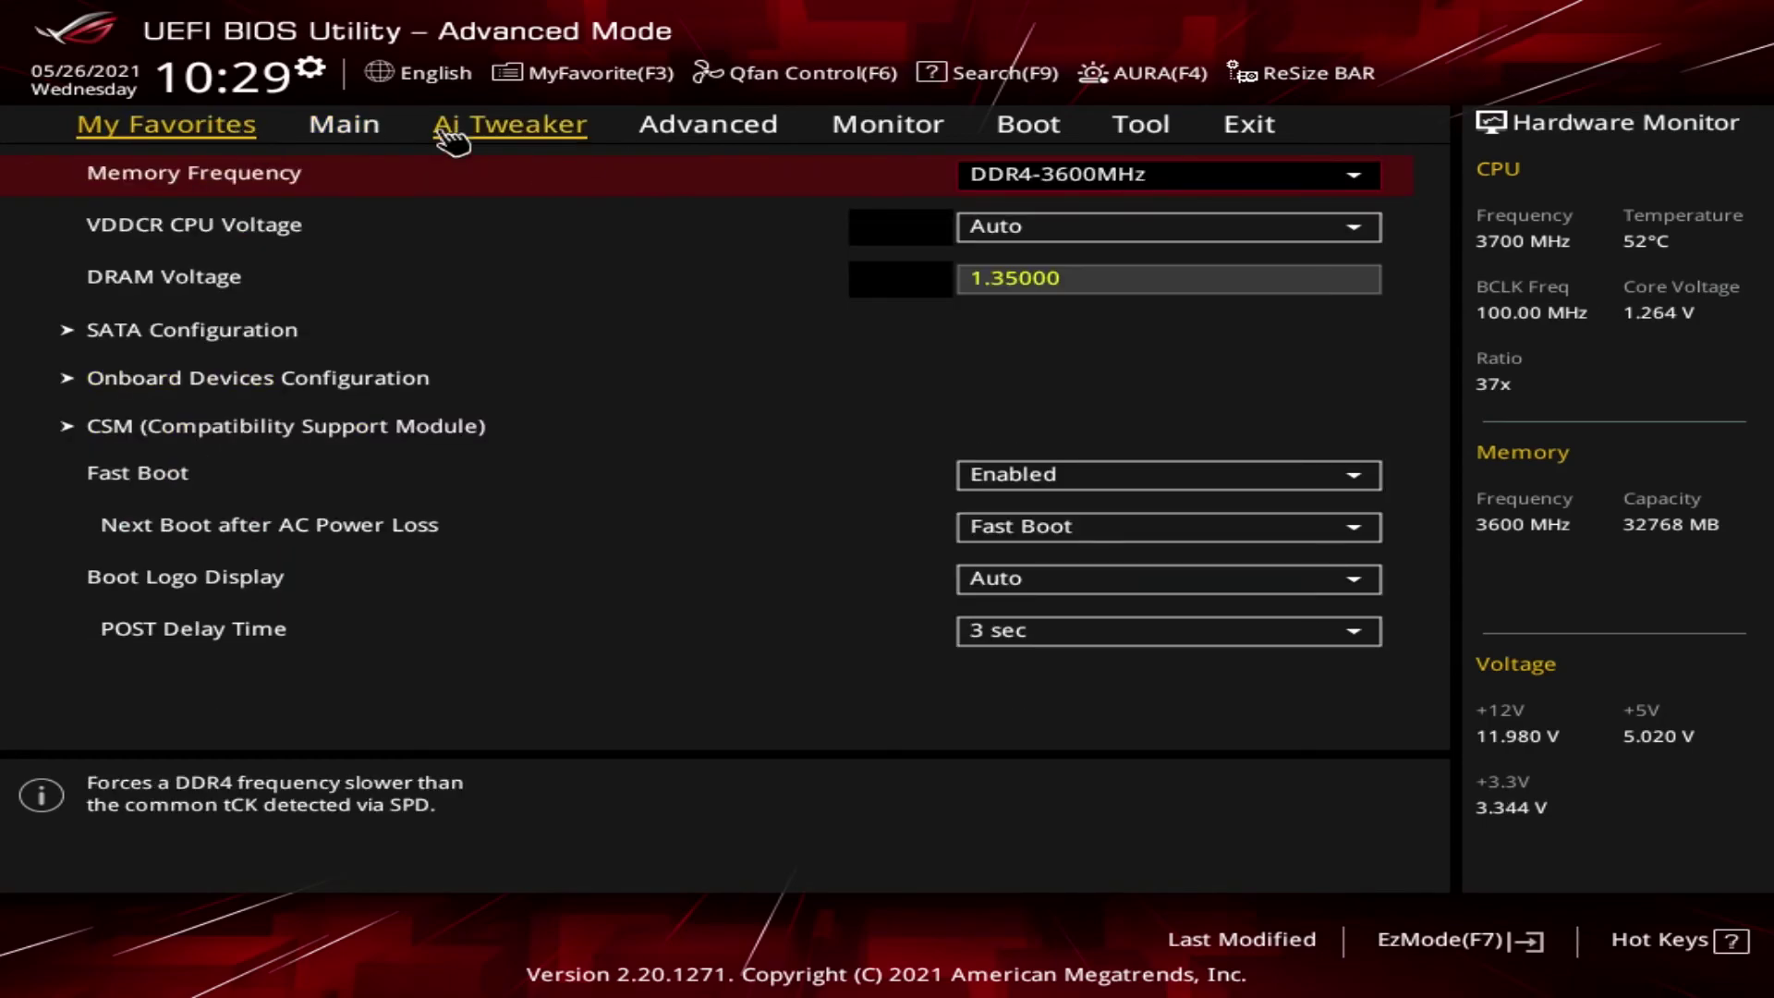
left_click(355, 129)
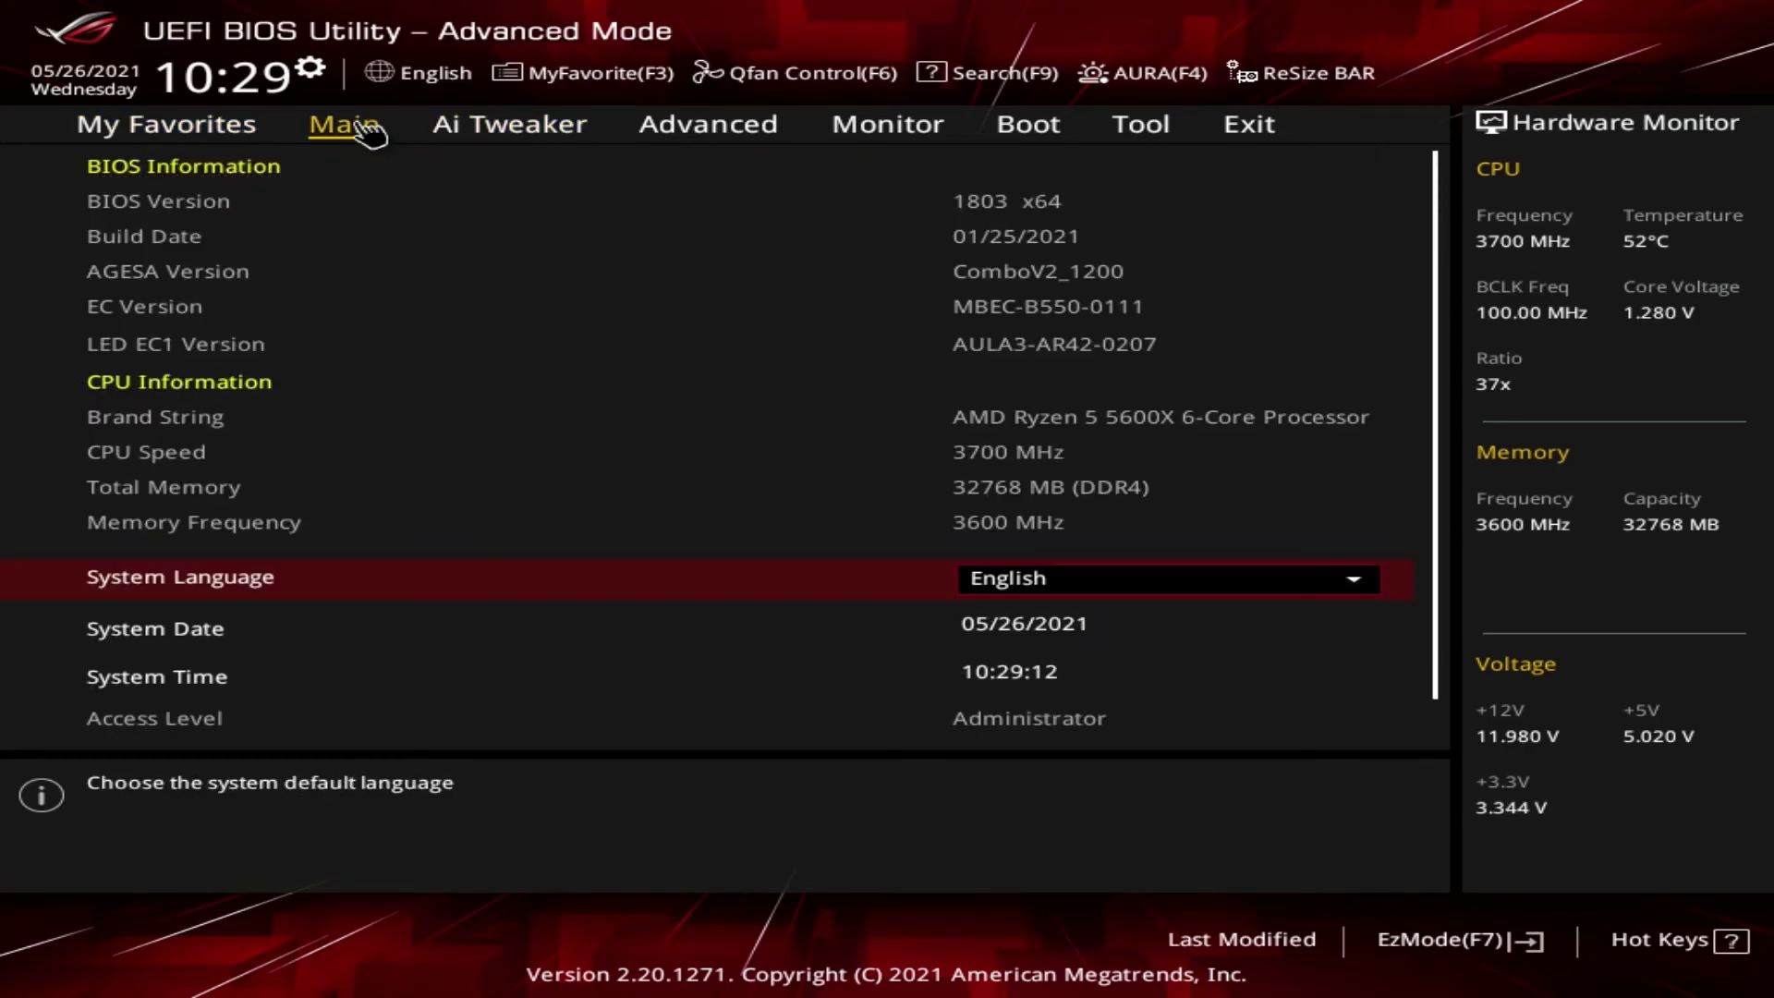